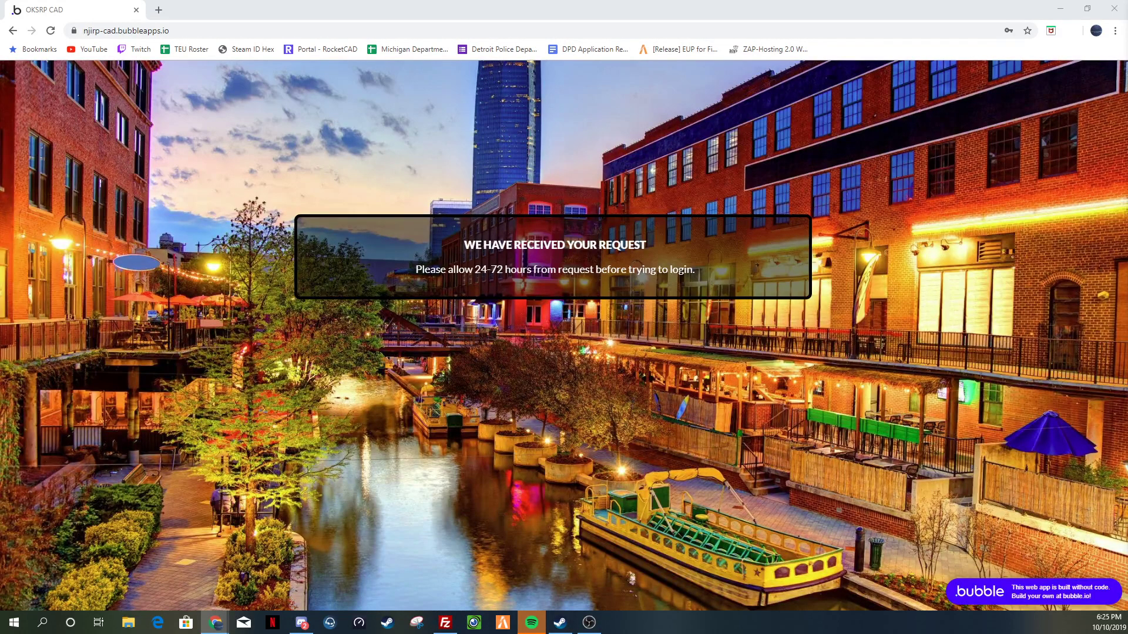
Step: Merge the separate OKSRP CAD Home window into the main Chrome window as a tab
{"action": "left_click_drag", "start_coordinate": [1127, 56], "coordinate": [239, 19]}
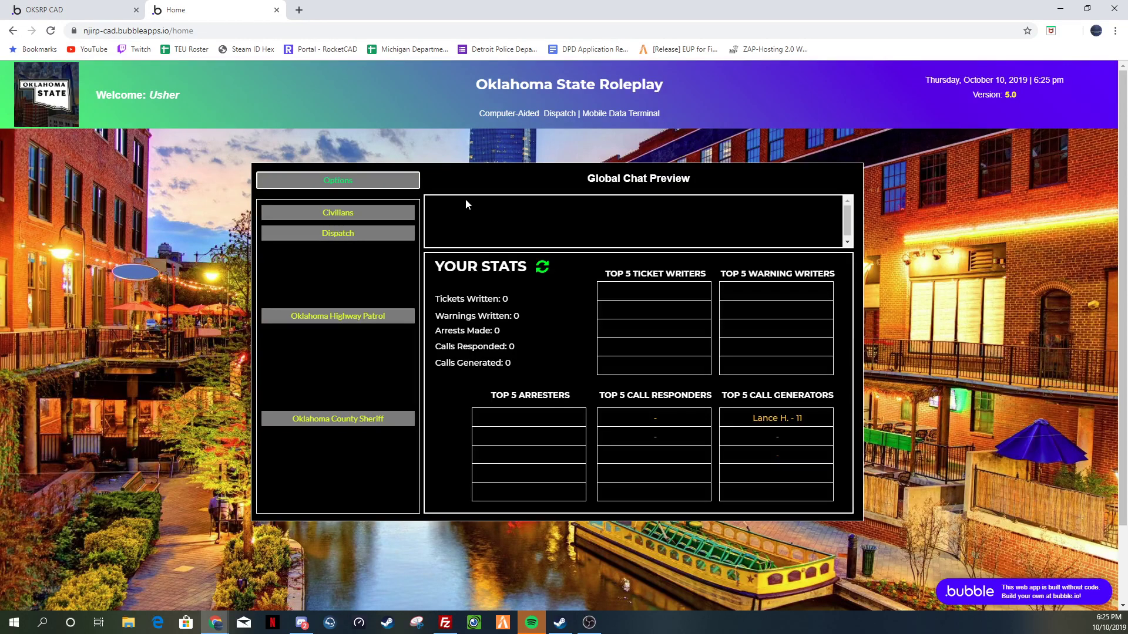
Step: Add unit identifier 125 with the Colonel rank to the account's unit numbers
{"action": "left_click", "coordinate": [390, 181]}
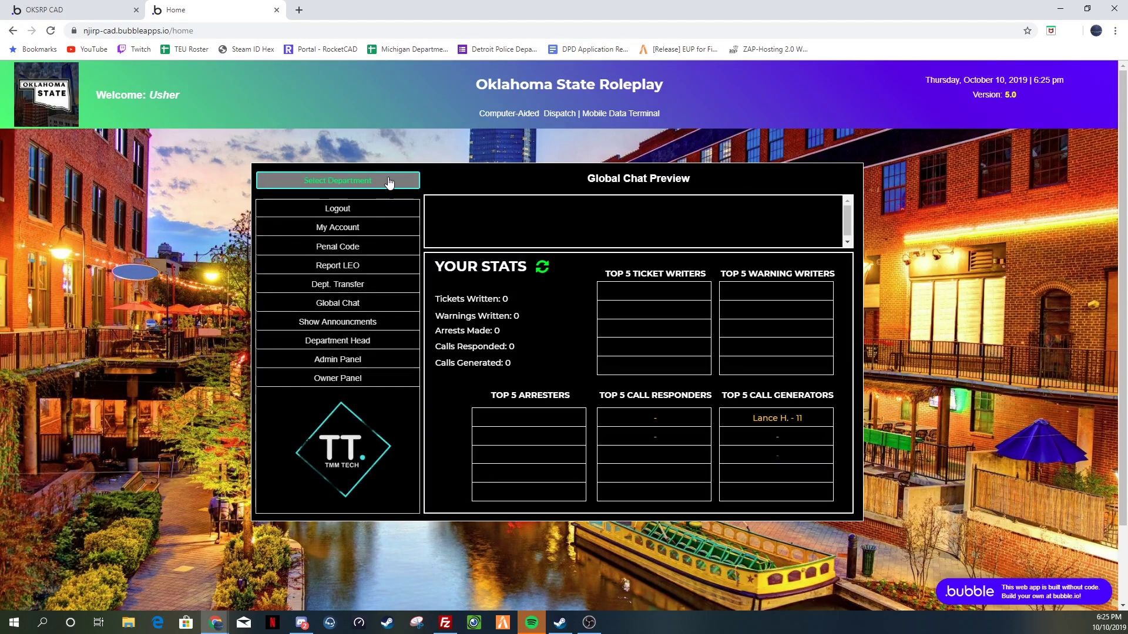
{"action": "left_click", "coordinate": [372, 228]}
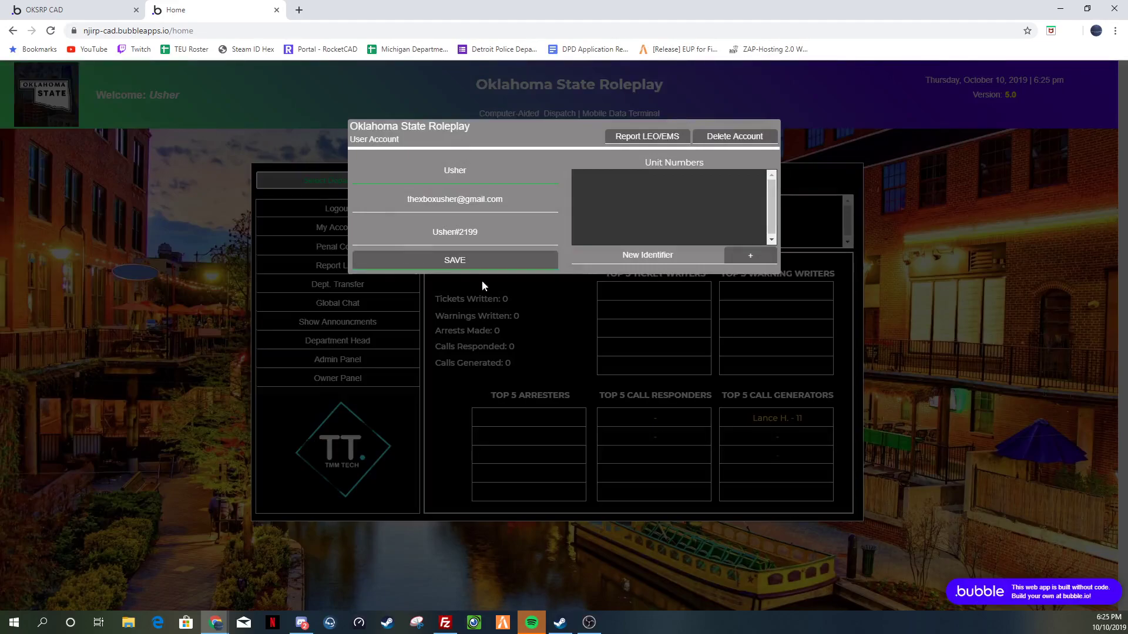
{"action": "left_click", "coordinate": [652, 262]}
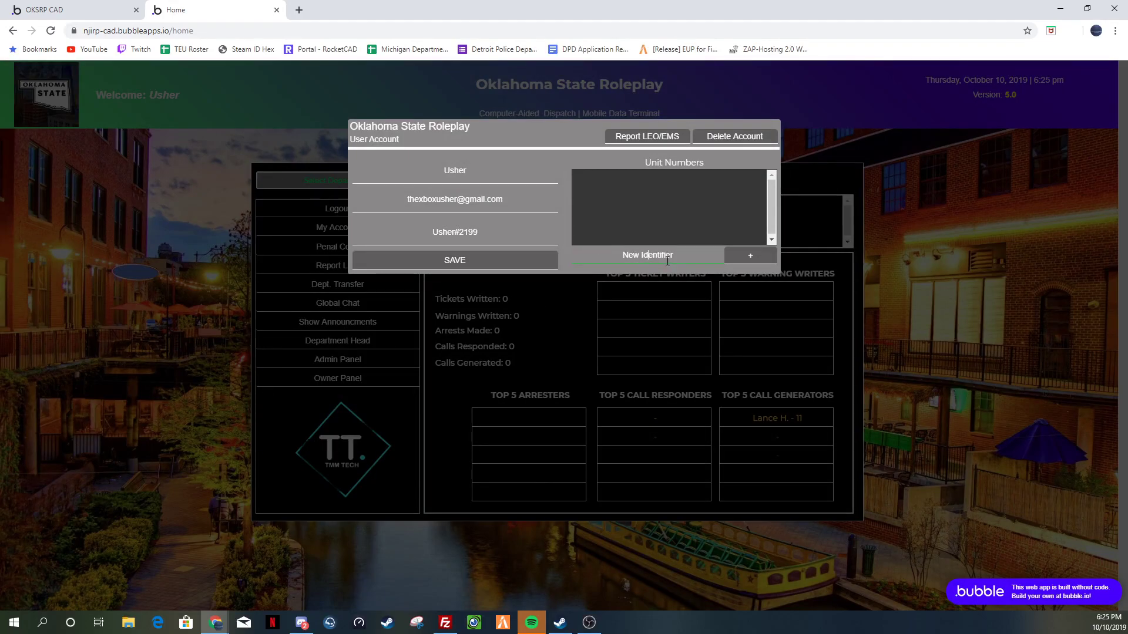
{"action": "type", "text": "1"}
{"action": "type", "text": "25 | Civ"}
{"action": "key", "text": "BackSpace"}
{"action": "key", "text": "BackSpace"}
{"action": "key", "text": "BackSpace"}
{"action": "key", "text": "BackSpace"}
{"action": "type", "text": "Colonel | Usher"}
{"action": "key", "text": "alt+Tab"}
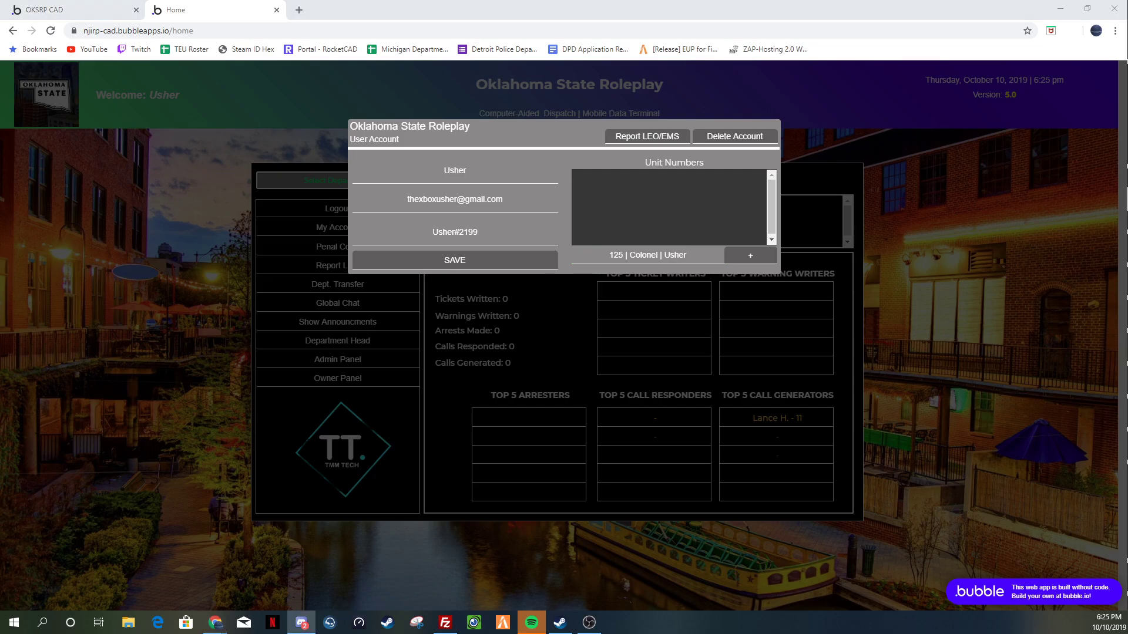
{"action": "left_click", "coordinate": [752, 261]}
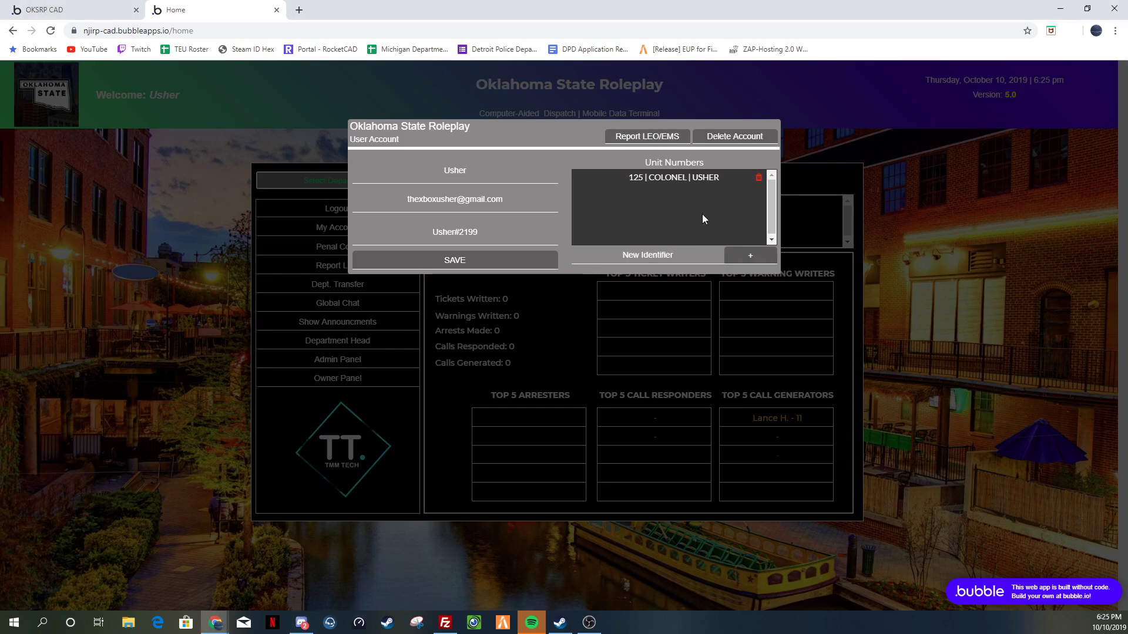
Step: Save the account changes and close the User Account popup
{"action": "left_click", "coordinate": [876, 173]}
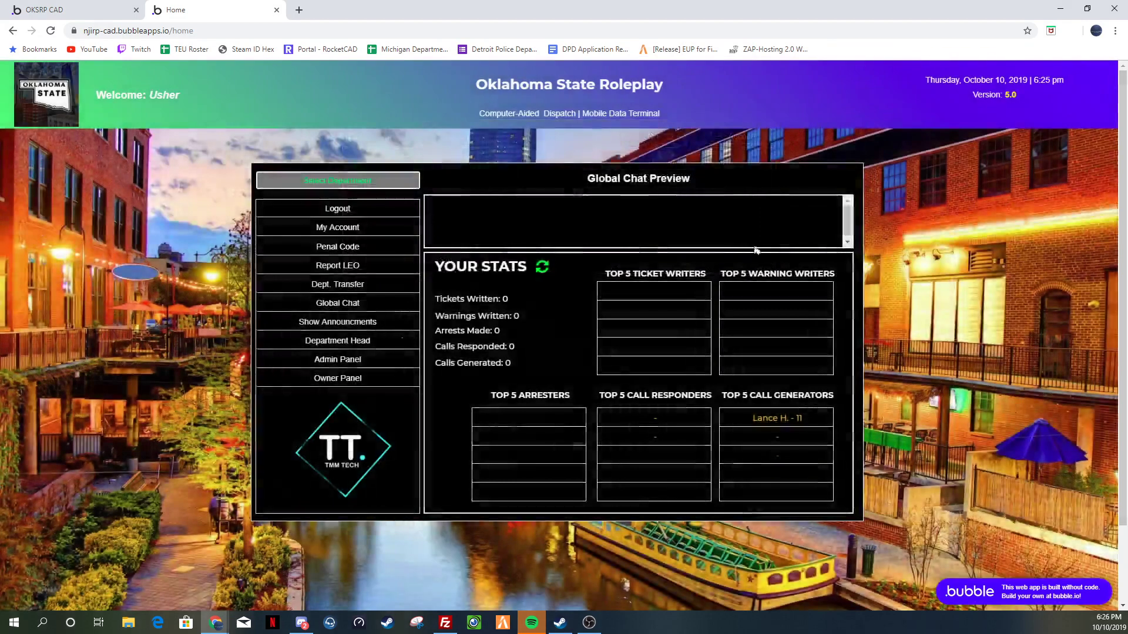
{"action": "left_click", "coordinate": [352, 228]}
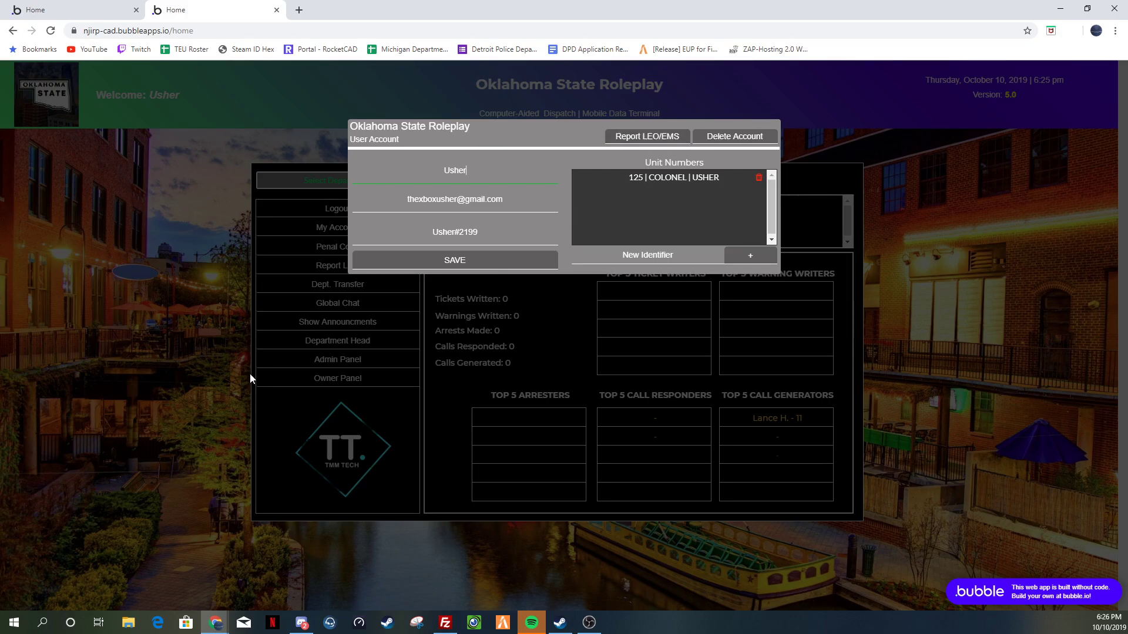
{"action": "left_click", "coordinate": [506, 259]}
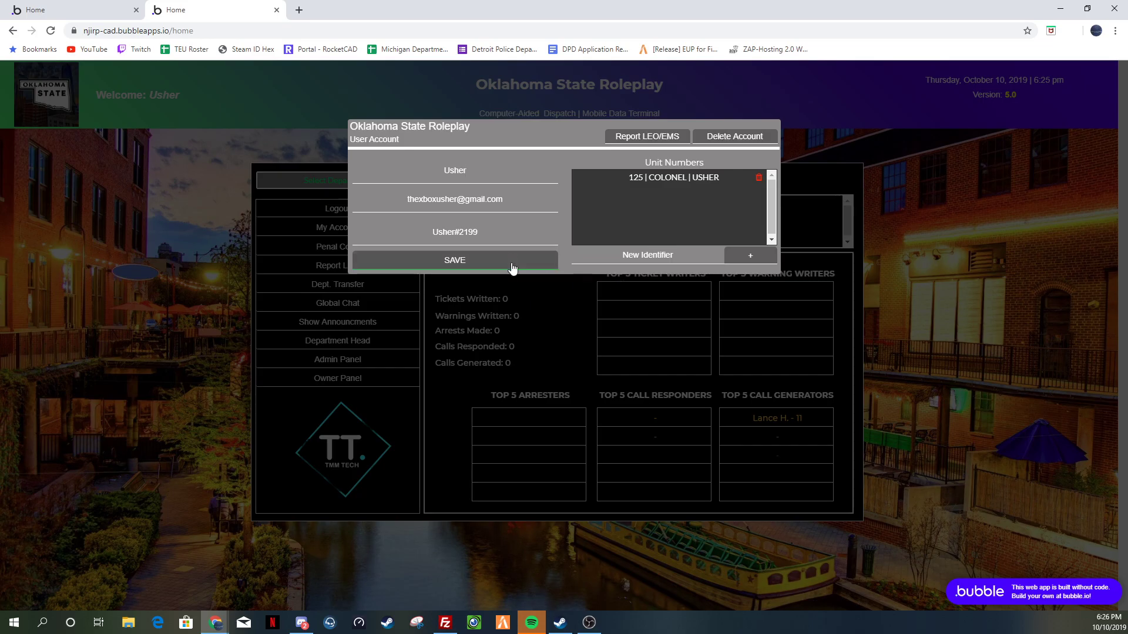
{"action": "left_click", "coordinate": [203, 330]}
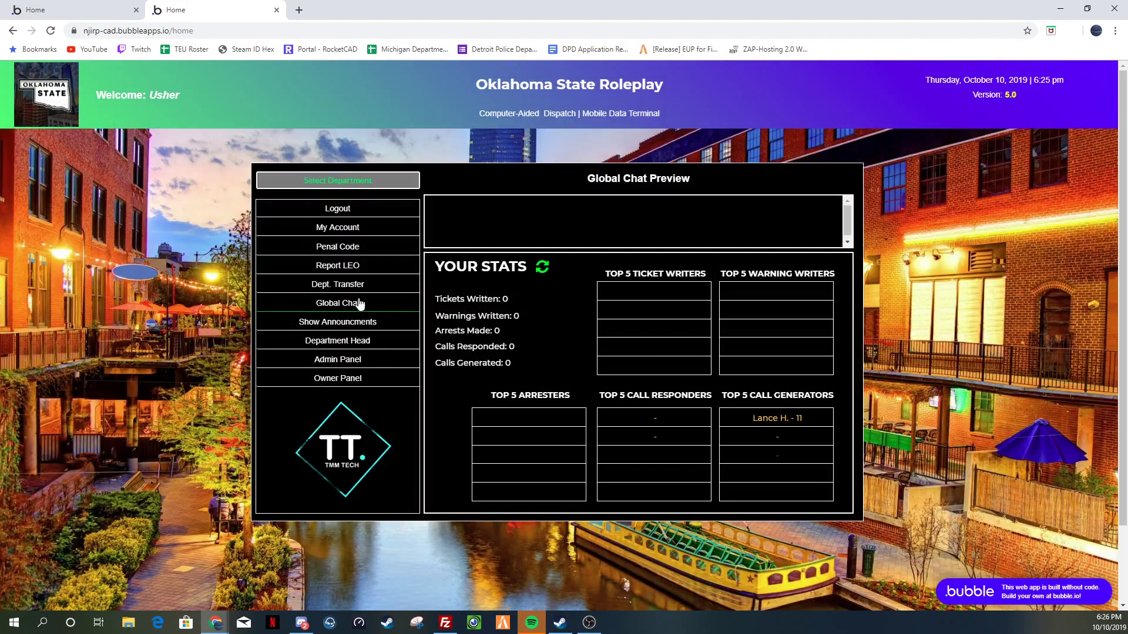
{"action": "left_click", "coordinate": [359, 286]}
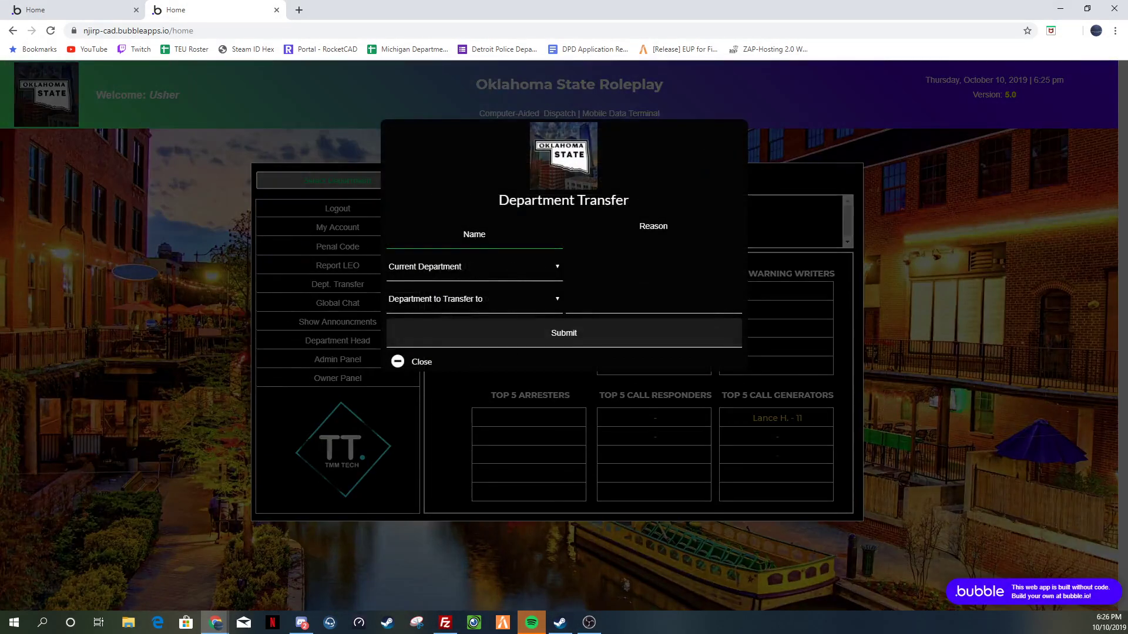
{"action": "left_click", "coordinate": [505, 270]}
{"action": "left_click", "coordinate": [509, 287]}
{"action": "left_click", "coordinate": [491, 298]}
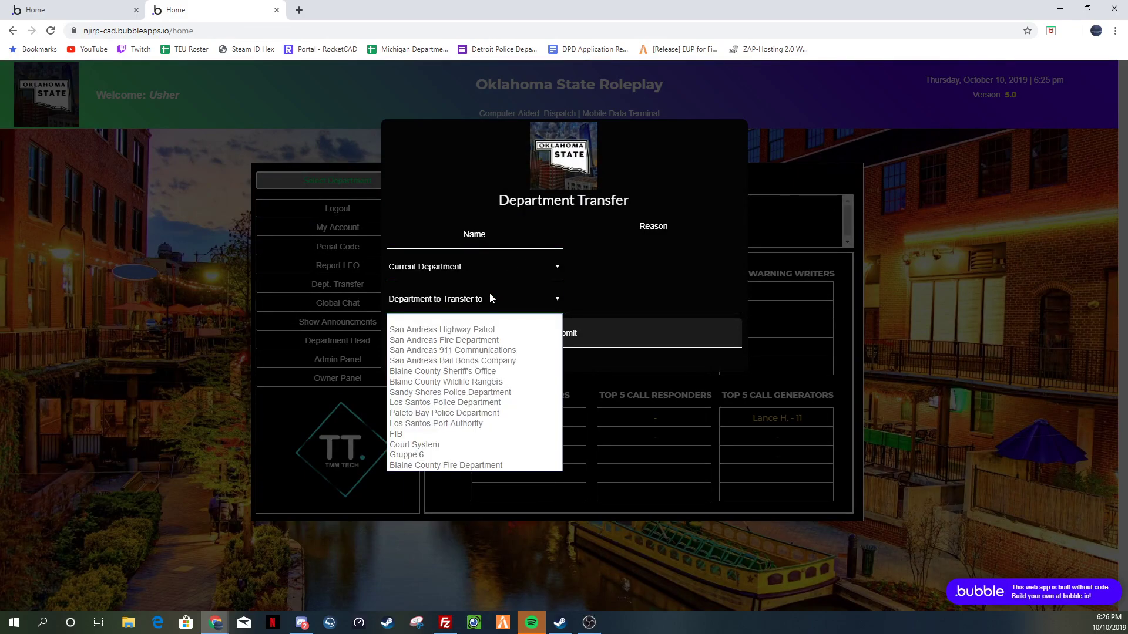
{"action": "left_click", "coordinate": [491, 298]}
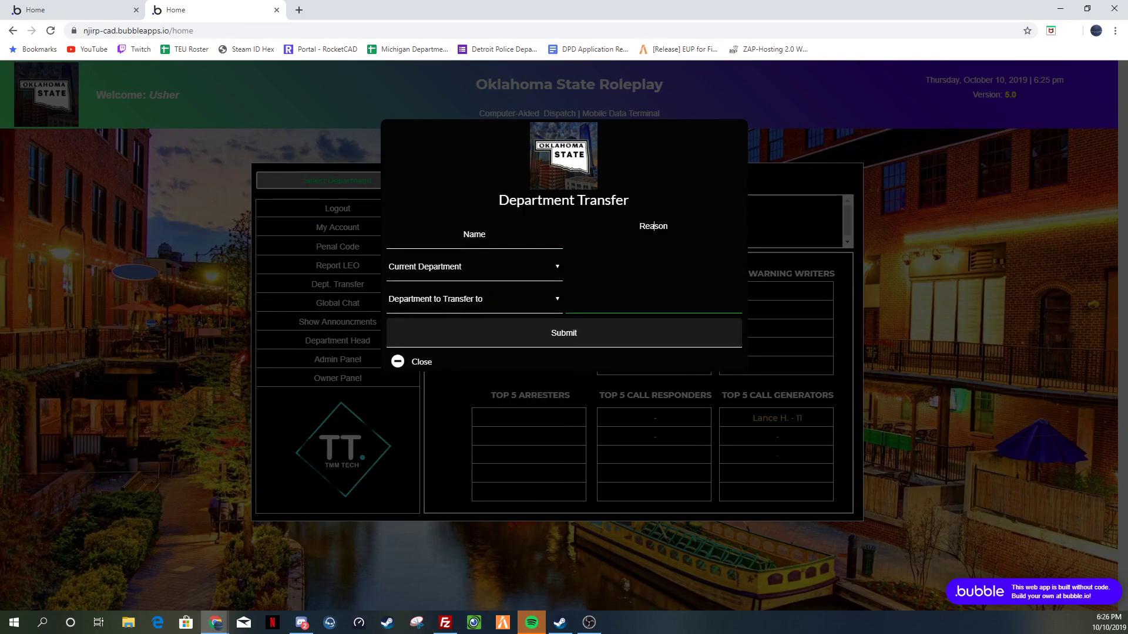
{"action": "left_click", "coordinate": [178, 322]}
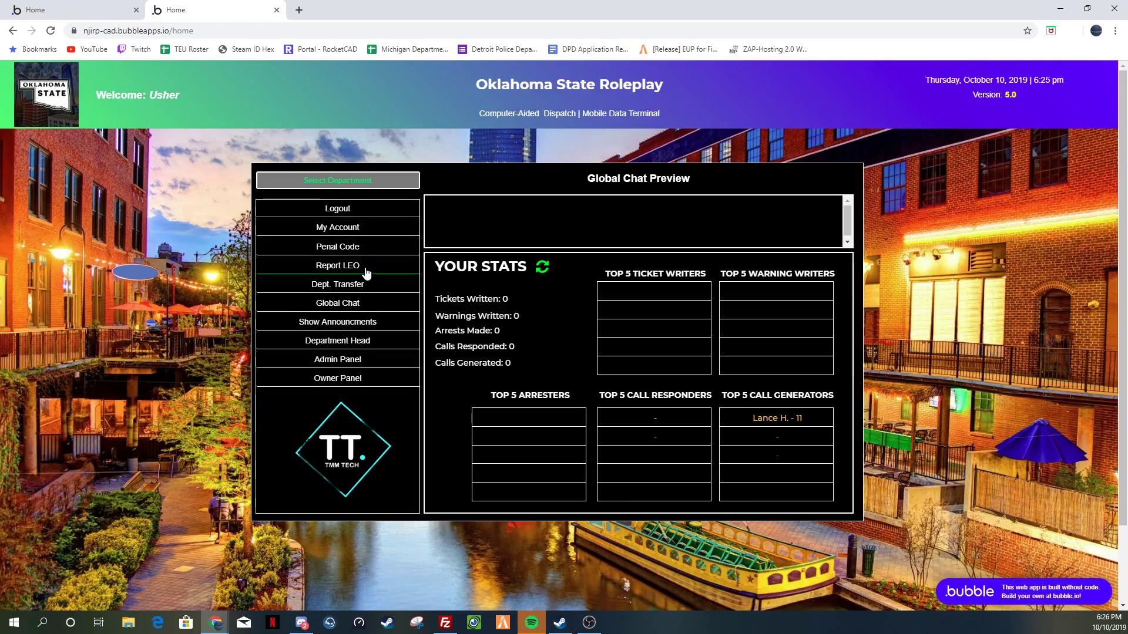
Step: Join Civilians on the Oklahoma State Roleplay server and start a new civilian
{"action": "left_click", "coordinate": [361, 182]}
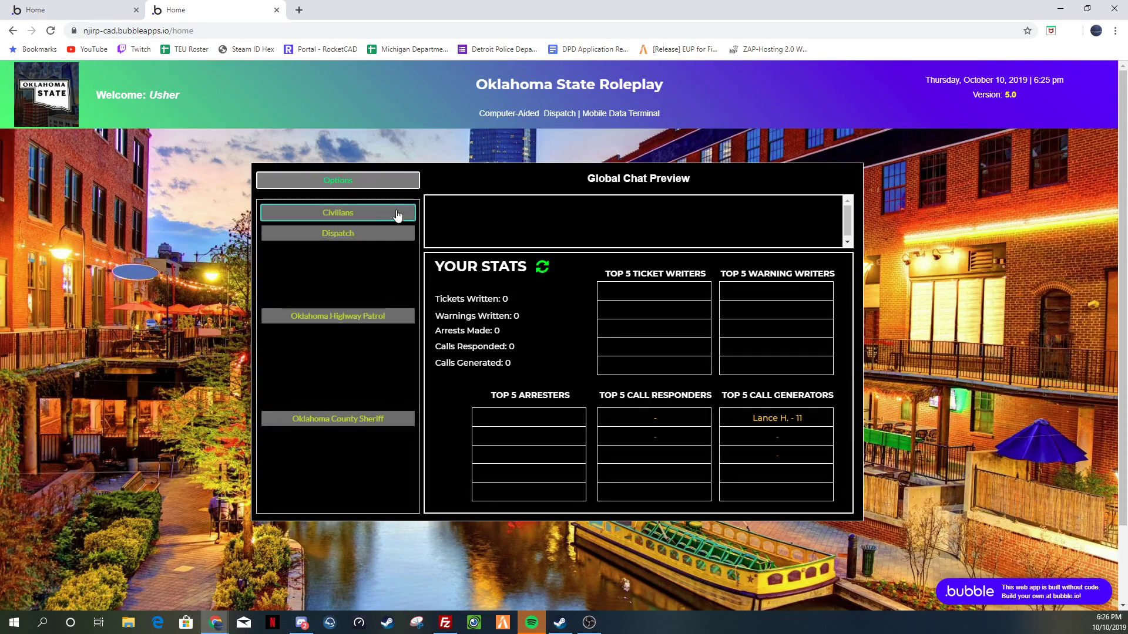
{"action": "left_click", "coordinate": [364, 215]}
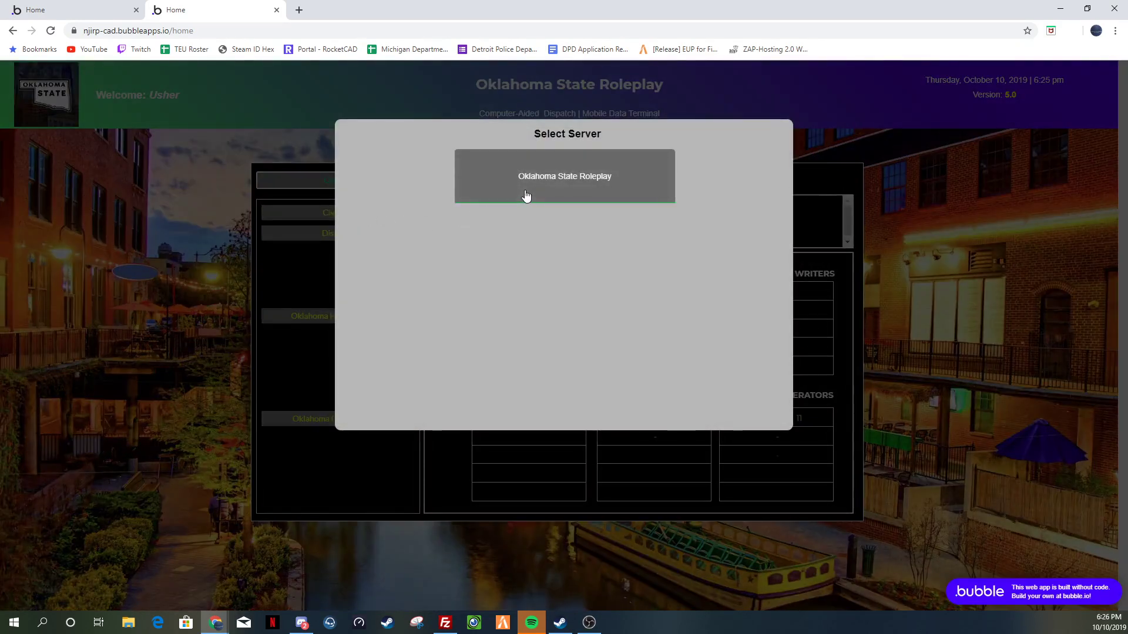
{"action": "left_click", "coordinate": [526, 196]}
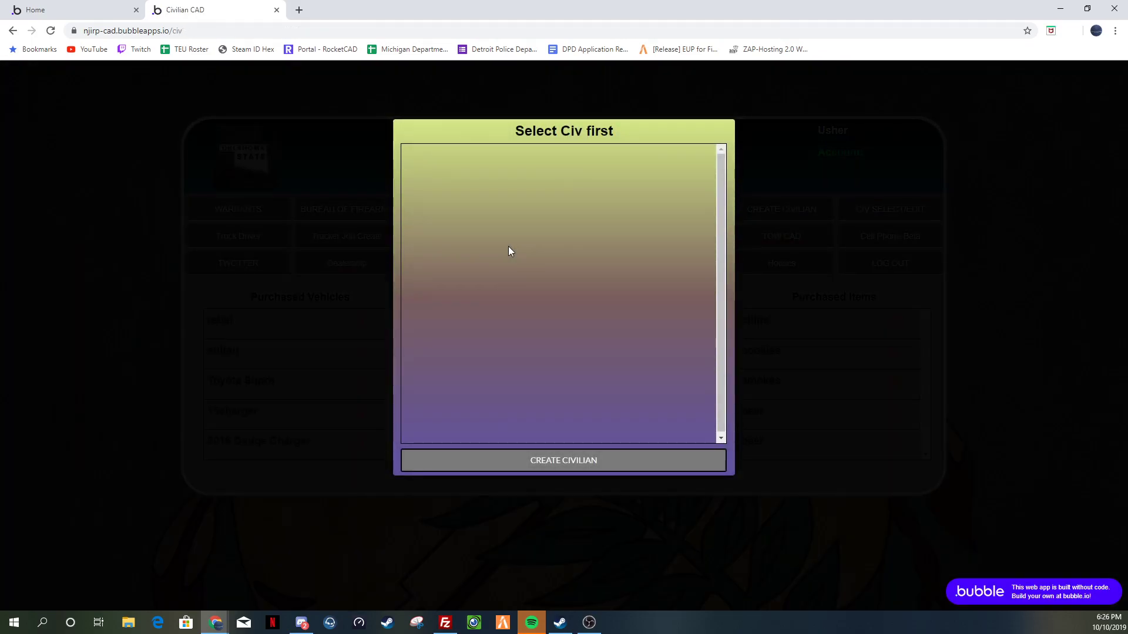
{"action": "left_click", "coordinate": [579, 462]}
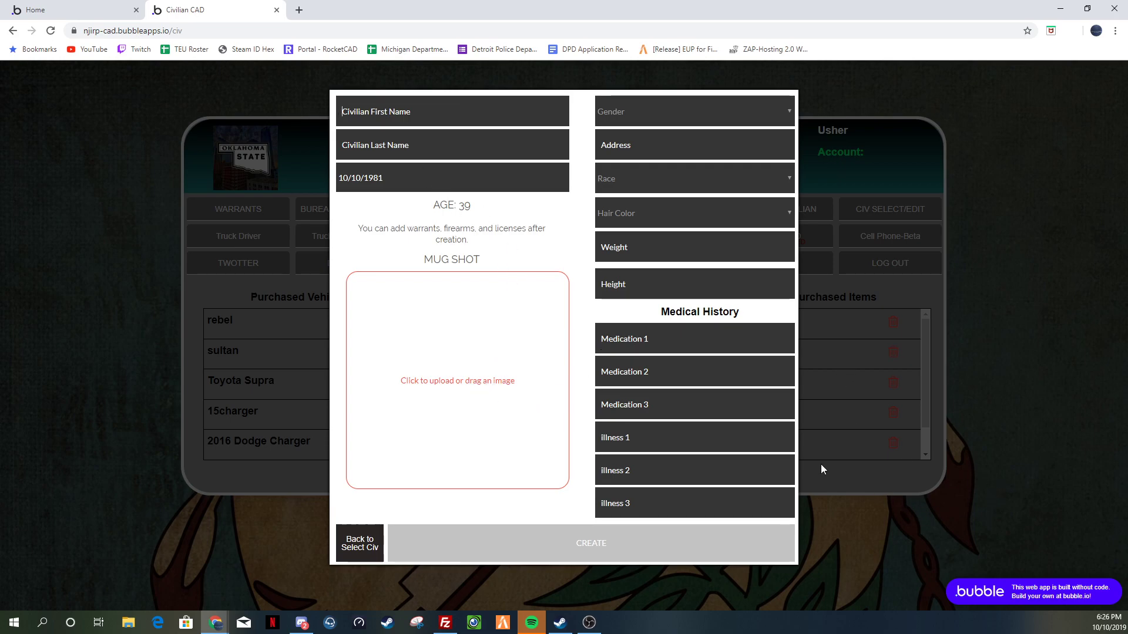
Step: Enter the civilian's first and last name
{"action": "left_click", "coordinate": [396, 118]}
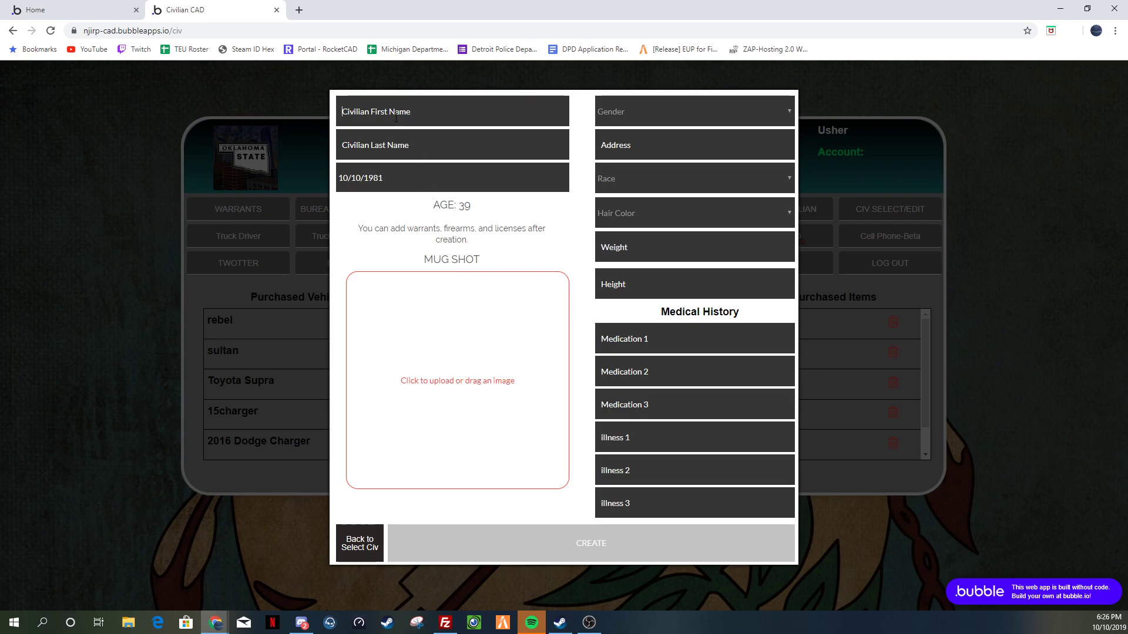
{"action": "type", "text": "Jackson"}
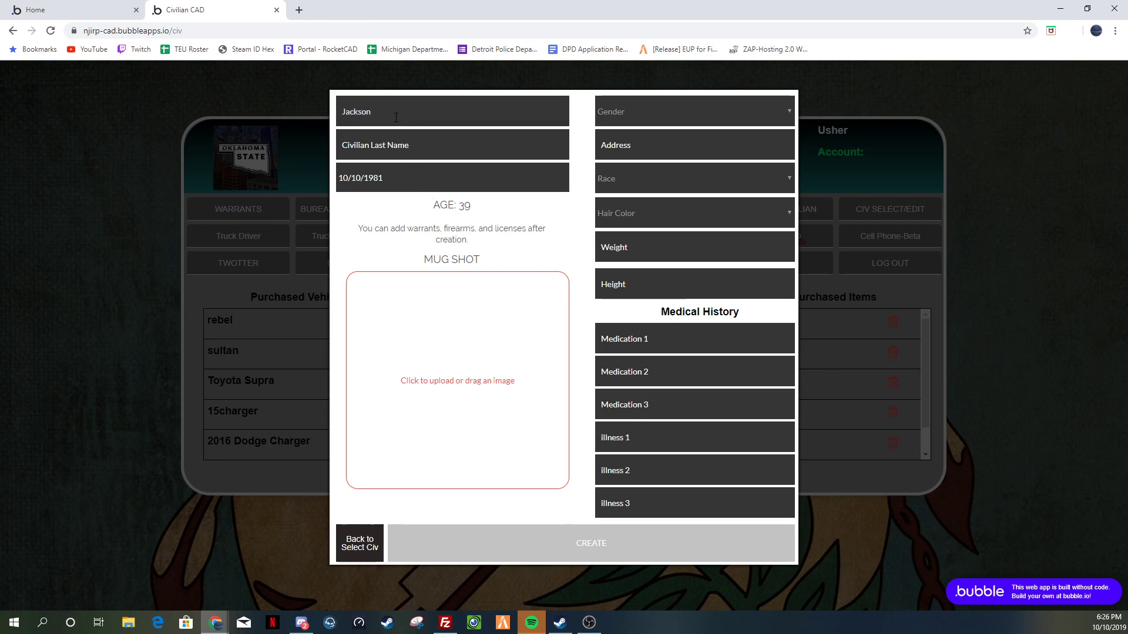
{"action": "left_click", "coordinate": [405, 143]}
{"action": "type", "text": "Butternut"}
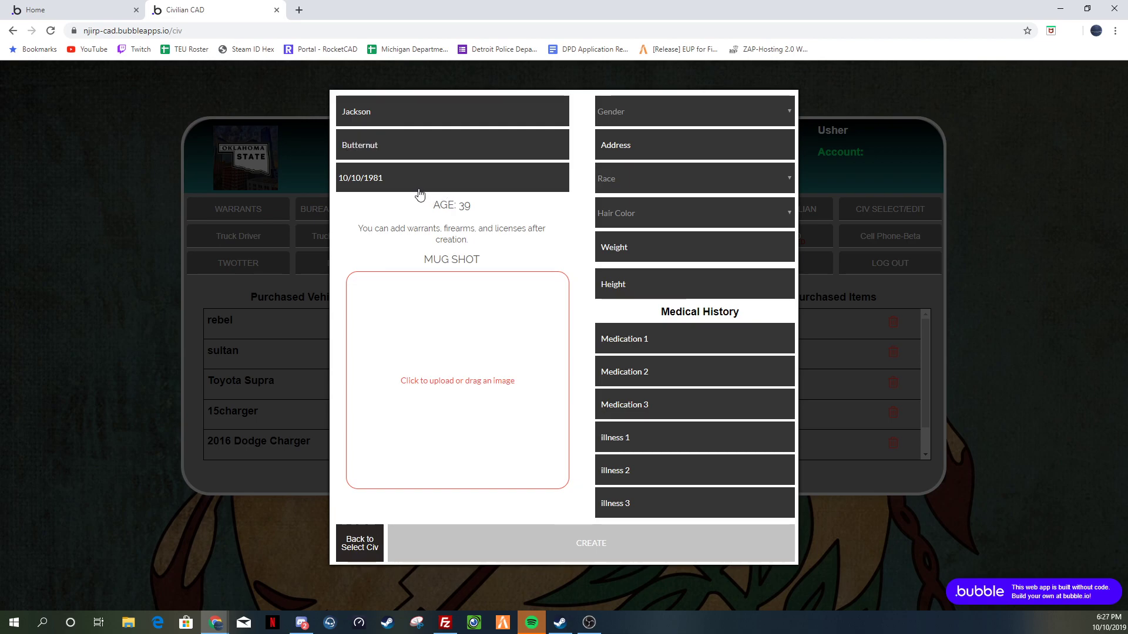
Step: Set the civilian's date of birth to 8/03/1985
{"action": "left_click", "coordinate": [395, 179]}
{"action": "left_click", "coordinate": [417, 207]}
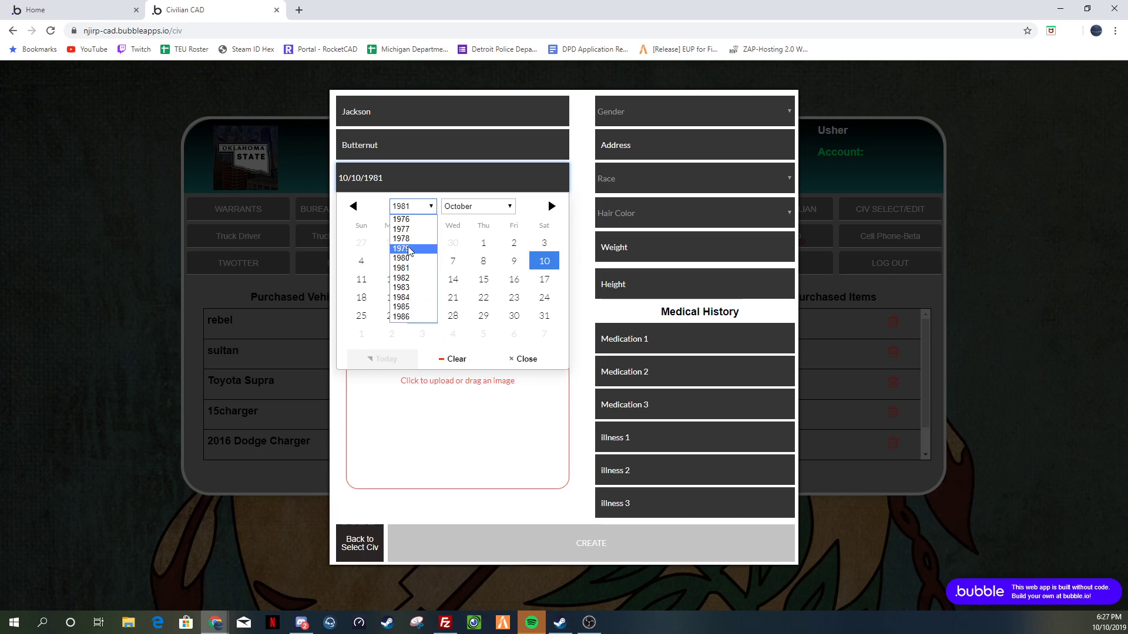
{"action": "left_click", "coordinate": [437, 208]}
{"action": "left_click", "coordinate": [435, 206]}
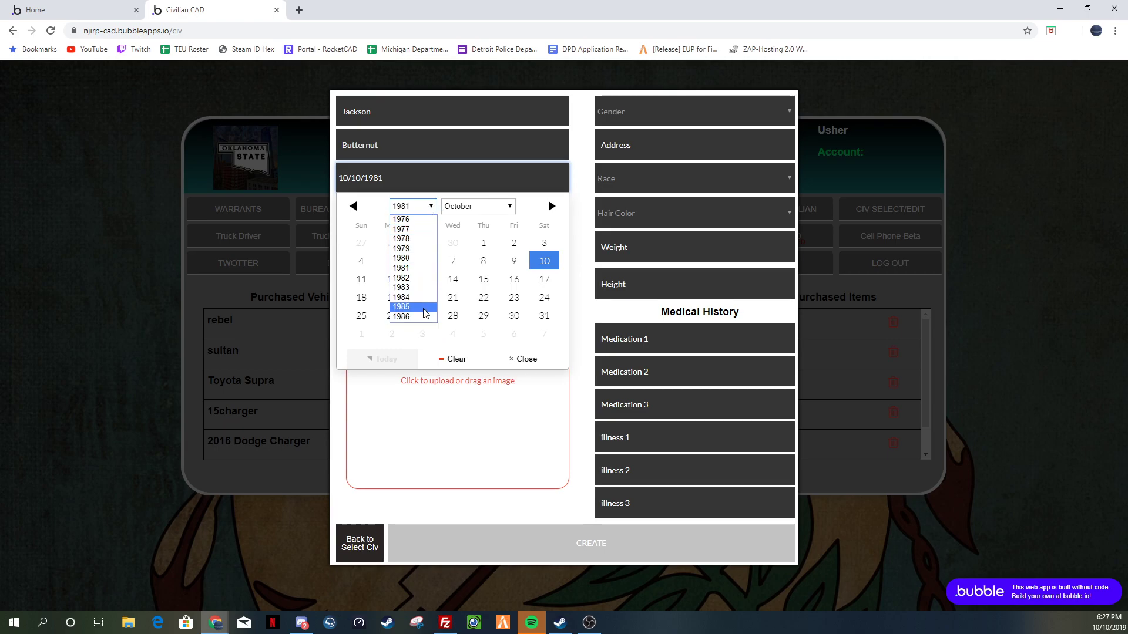
{"action": "key", "text": "Up"}
{"action": "key", "text": "Up"}
{"action": "key", "text": "Up"}
{"action": "key", "text": "Up"}
{"action": "key", "text": "Up"}
{"action": "key", "text": "Up"}
{"action": "key", "text": "Up"}
{"action": "key", "text": "Up"}
{"action": "key", "text": "Up"}
{"action": "key", "text": "Up"}
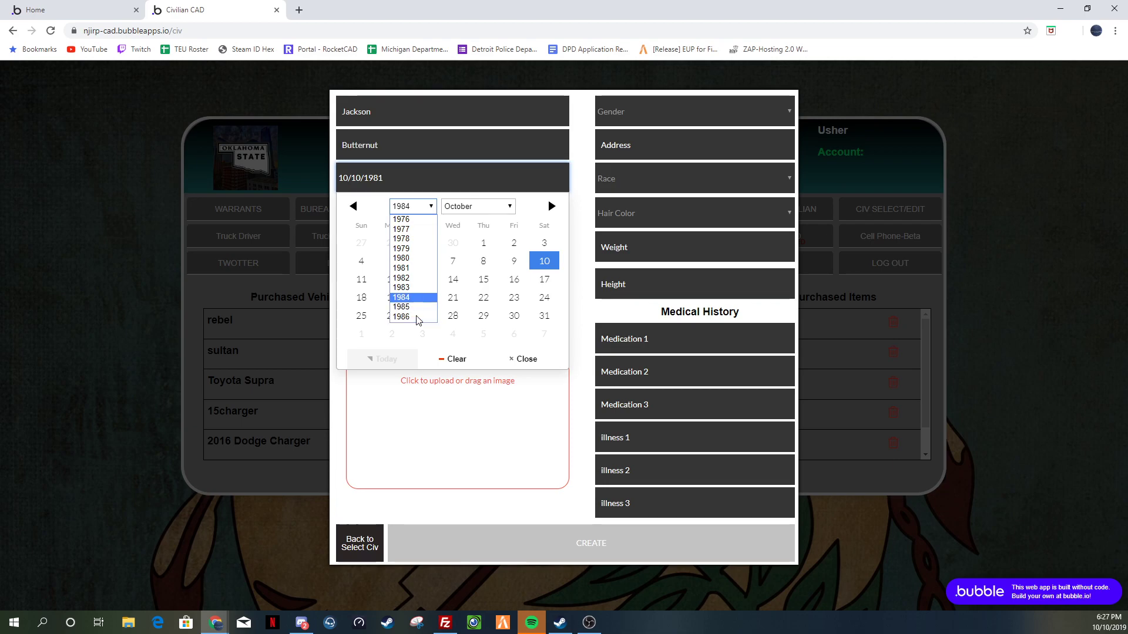
{"action": "key", "text": "Down"}
{"action": "key", "text": "Down"}
{"action": "key", "text": "Down"}
{"action": "key", "text": "Down"}
{"action": "key", "text": "Down"}
{"action": "key", "text": "Down"}
{"action": "key", "text": "Down"}
{"action": "key", "text": "Down"}
{"action": "key", "text": "Down"}
{"action": "key", "text": "Down"}
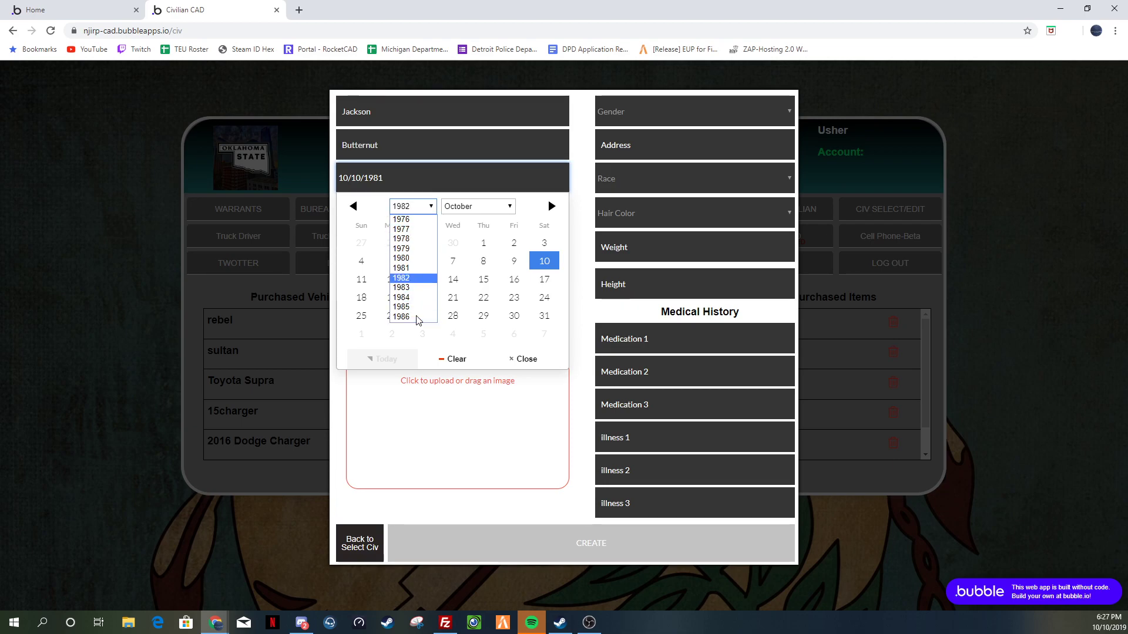
{"action": "key", "text": "Up"}
{"action": "key", "text": "Return"}
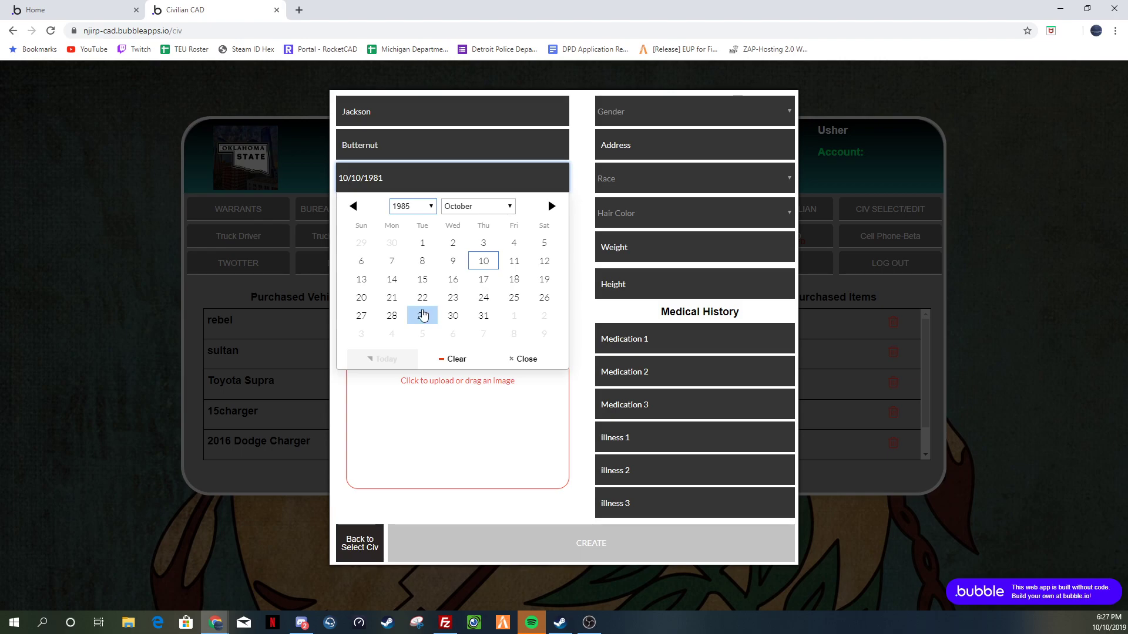
{"action": "left_click", "coordinate": [479, 212]}
{"action": "left_click", "coordinate": [445, 287]}
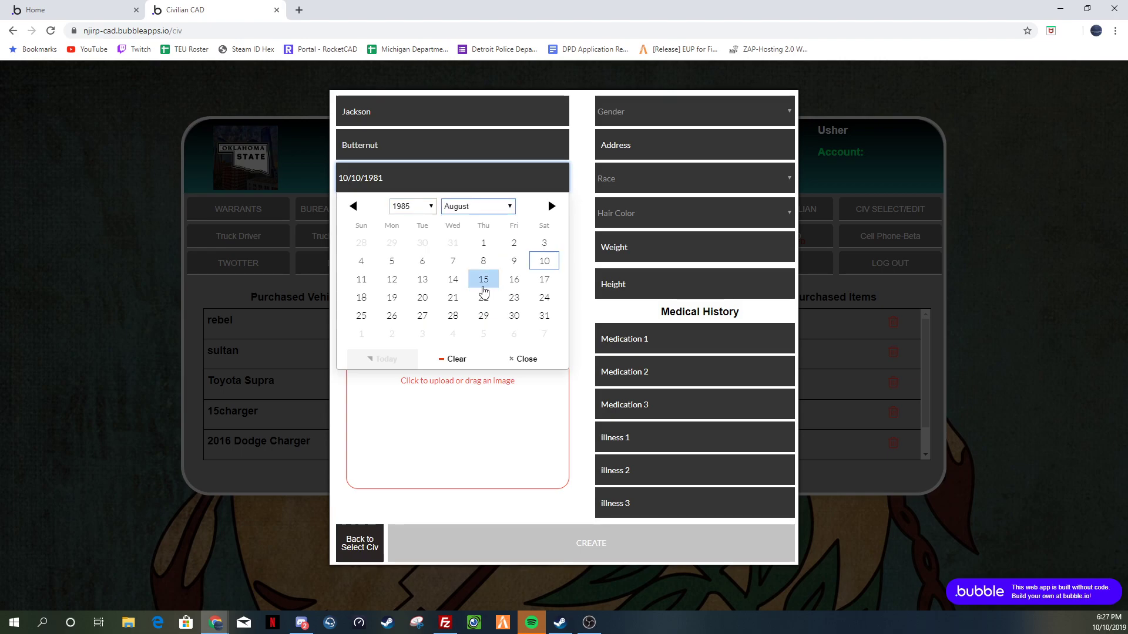
{"action": "left_click", "coordinate": [543, 244]}
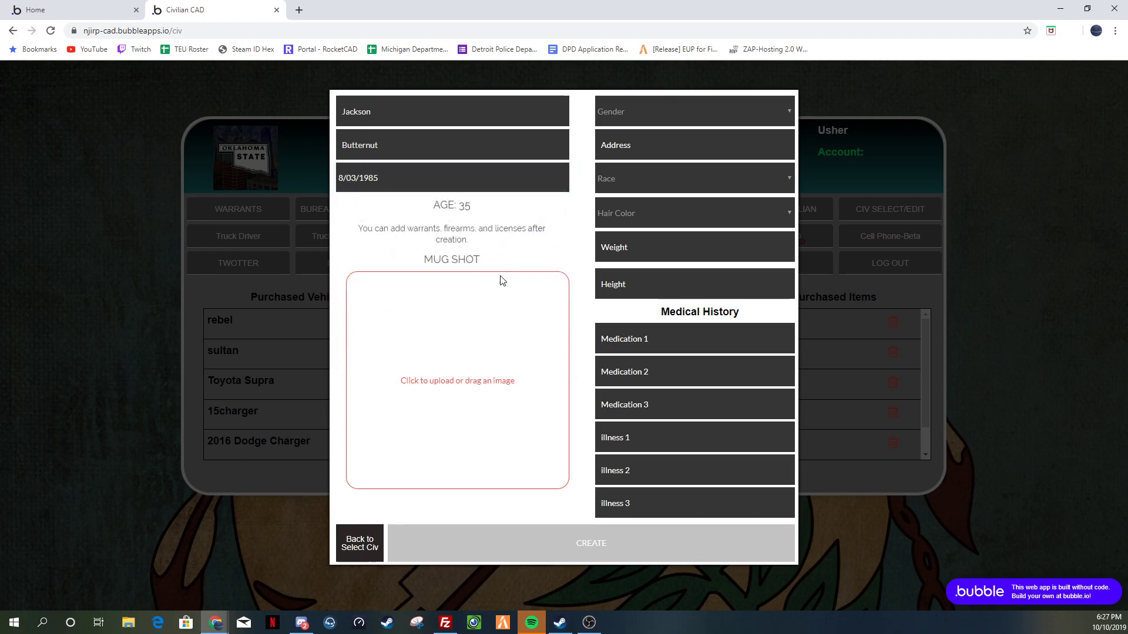
{"action": "left_click", "coordinate": [647, 113]}
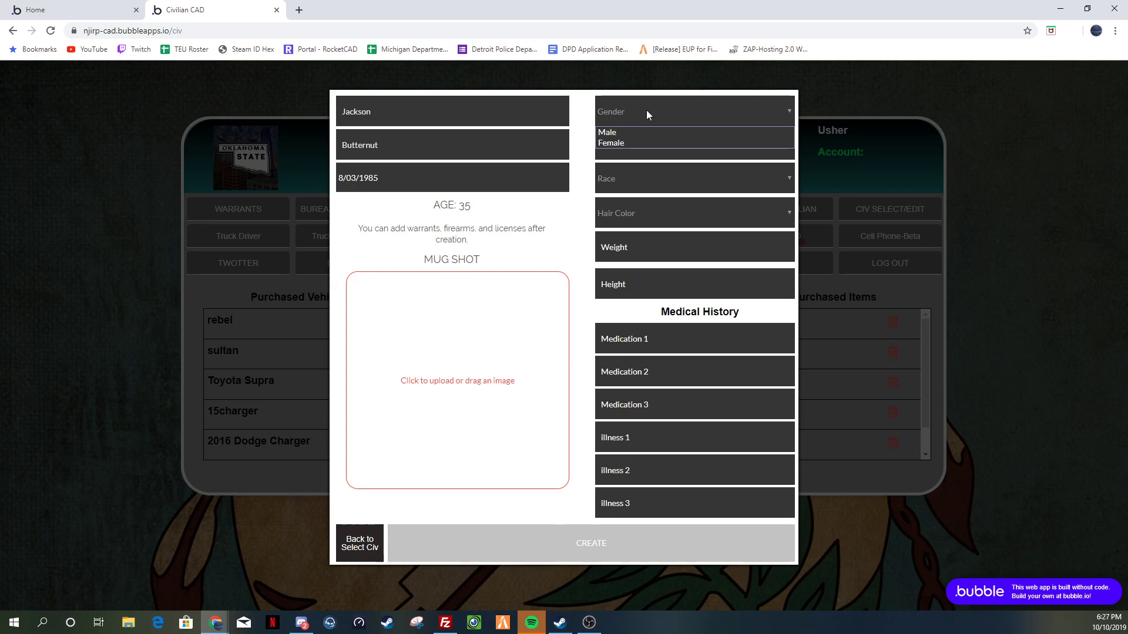
{"action": "left_click", "coordinate": [629, 131]}
{"action": "type", "text": "fd"}
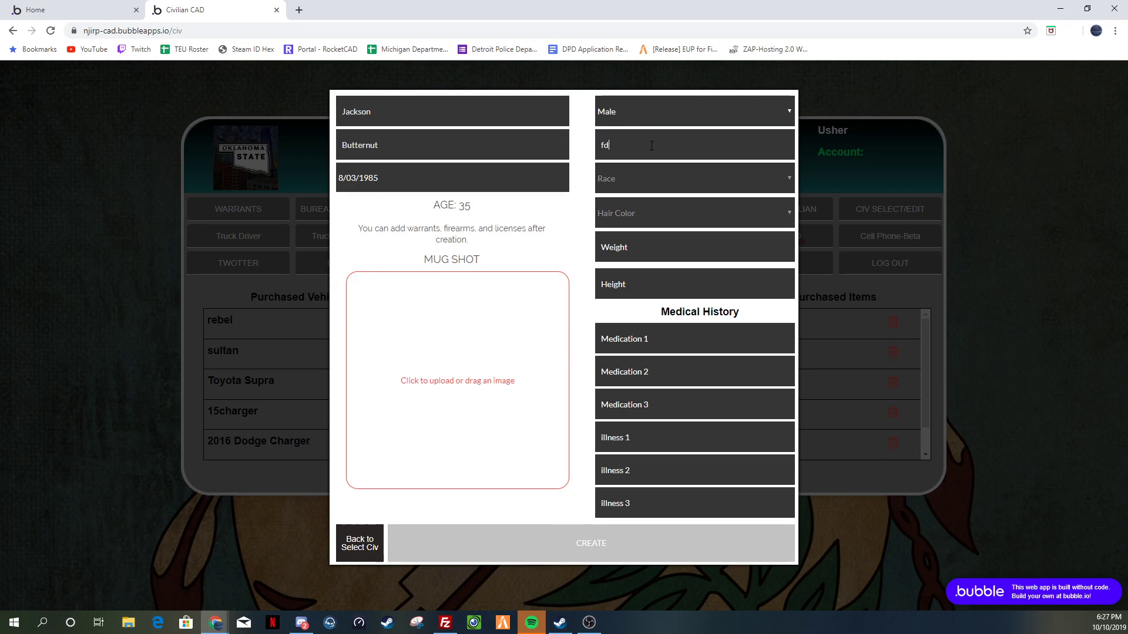
{"action": "left_click", "coordinate": [625, 185]}
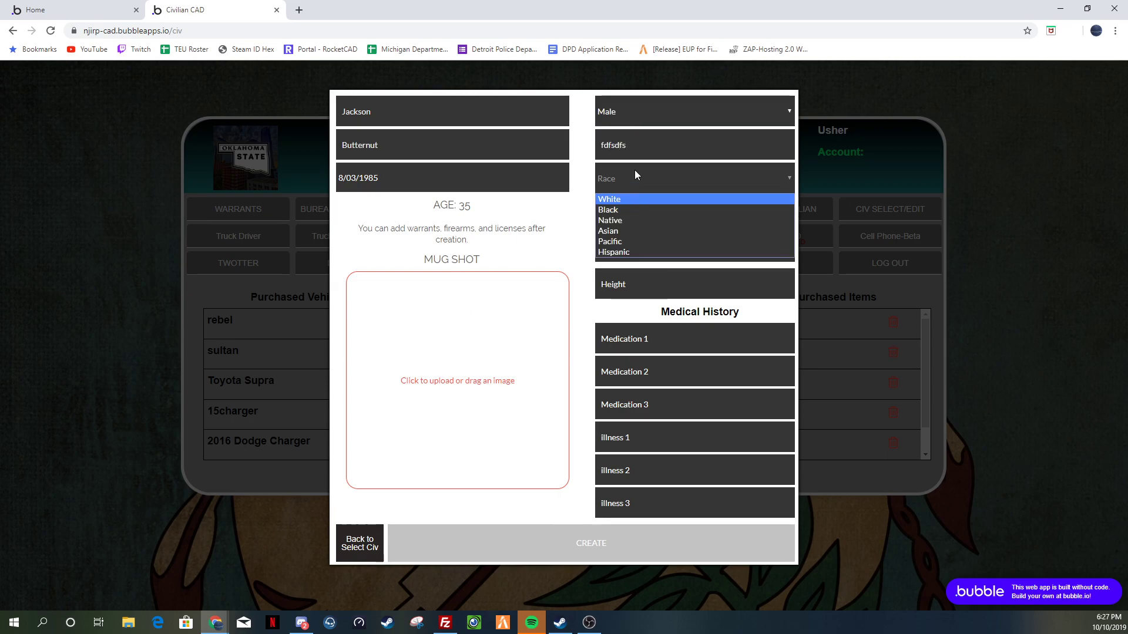
{"action": "key", "text": "shift+Tab"}
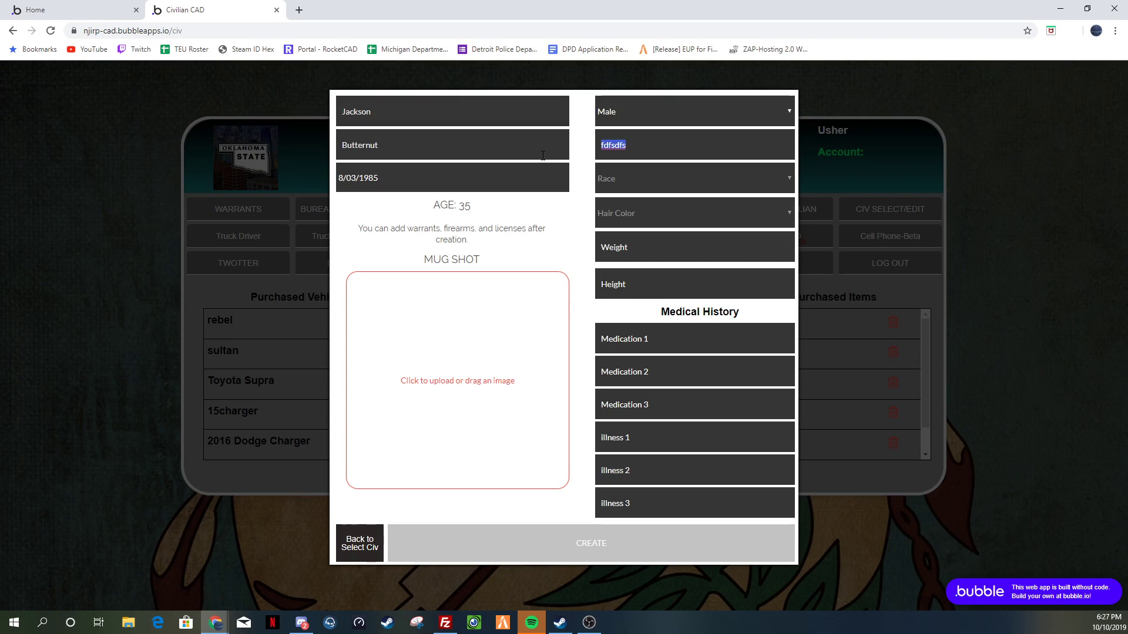
{"action": "type", "text": "124 Marina Dr"}
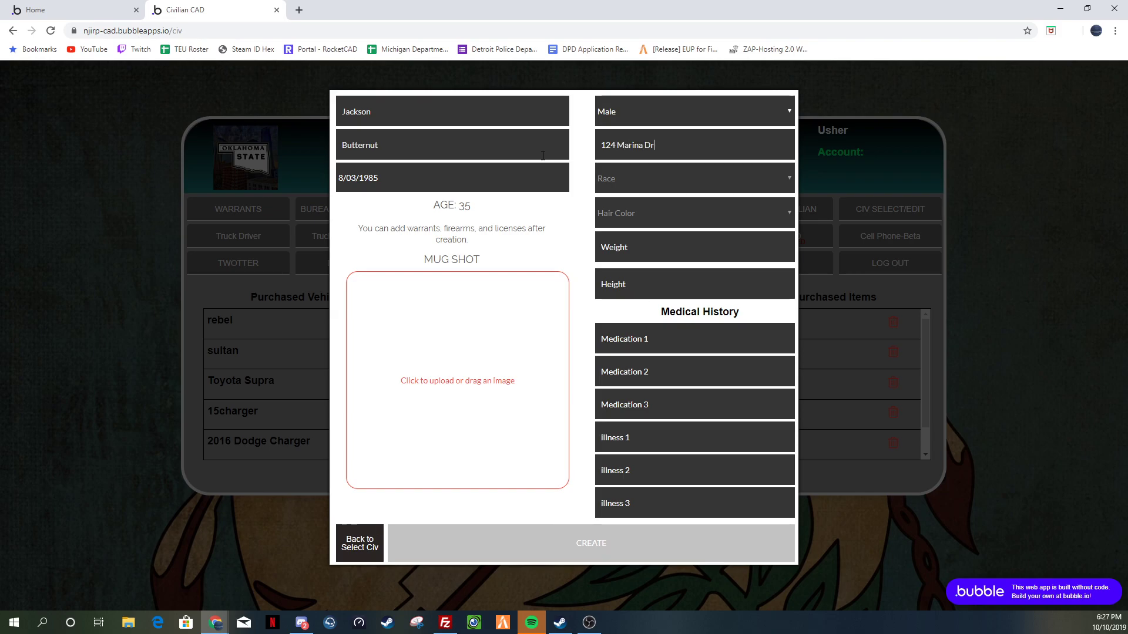
{"action": "left_click", "coordinate": [637, 165]}
{"action": "left_click", "coordinate": [647, 200]}
Step: Set hair colour Brown, weight 250 and height 69
{"action": "left_click", "coordinate": [636, 202]}
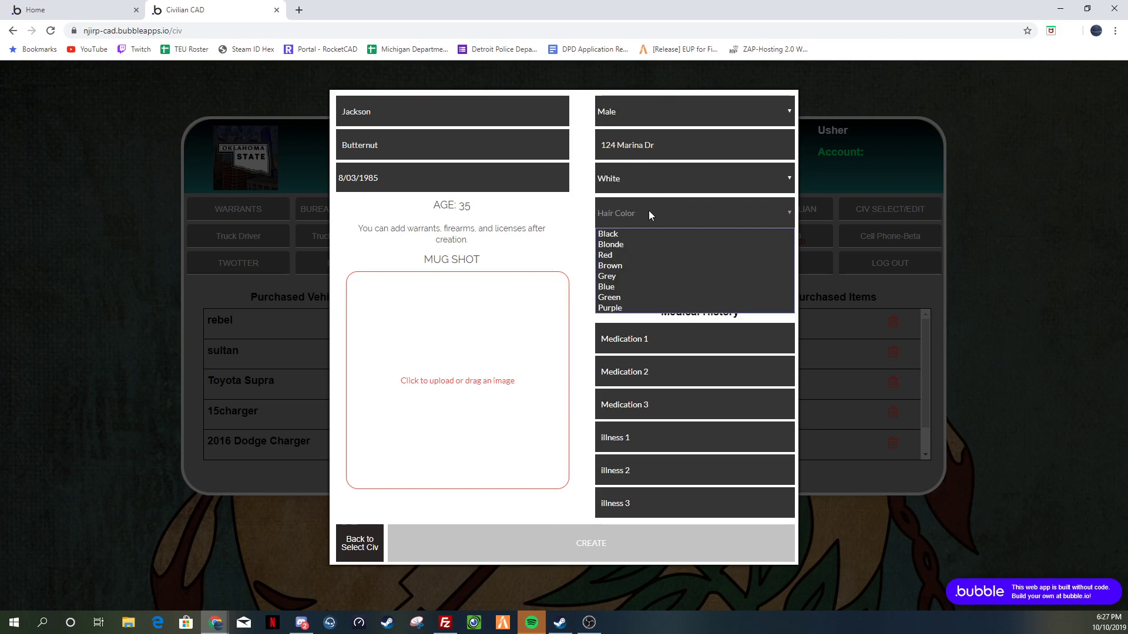
{"action": "left_click", "coordinate": [656, 266]}
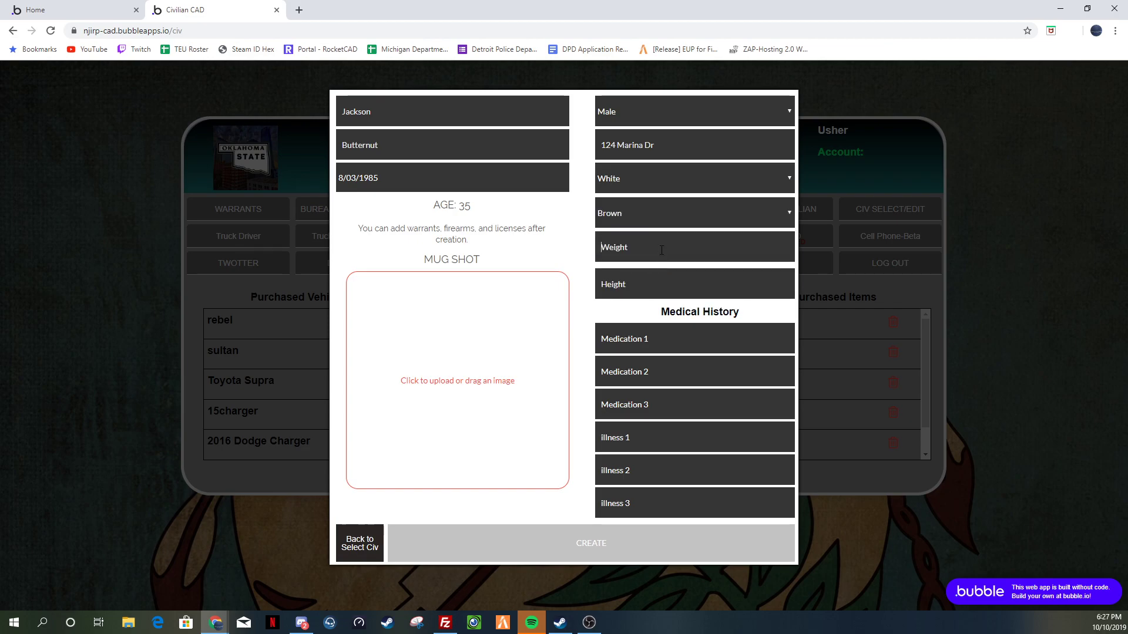
{"action": "left_click", "coordinate": [661, 250]}
{"action": "type", "text": "25"}
{"action": "type", "text": "5"}
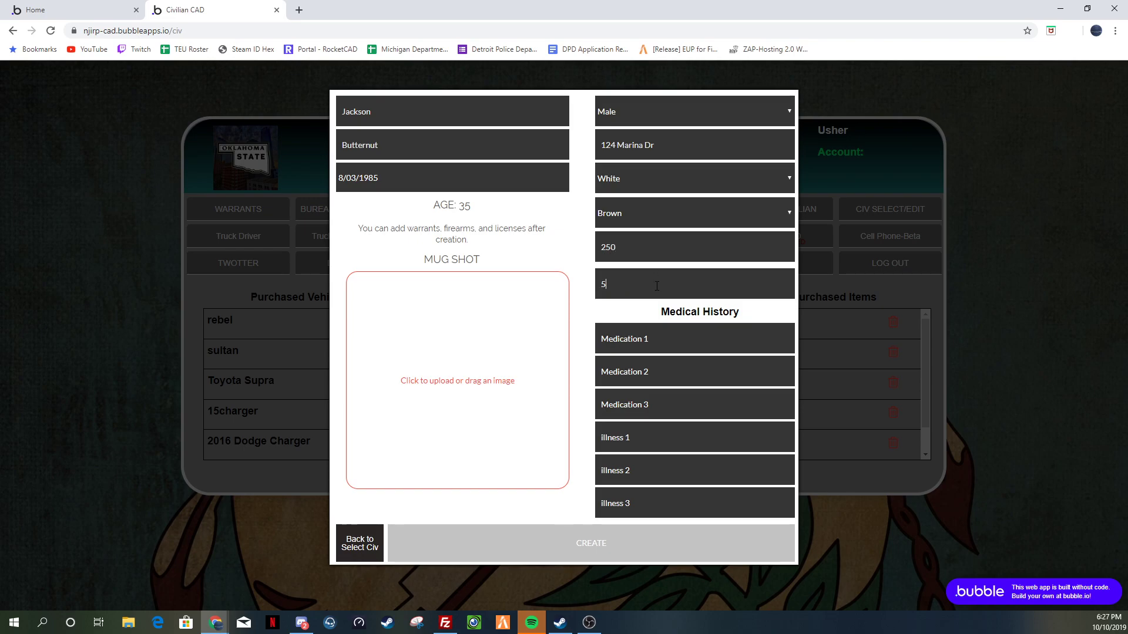
{"action": "type", "text": "'"}
{"action": "key", "text": "BackSpace"}
{"action": "key", "text": "BackSpace"}
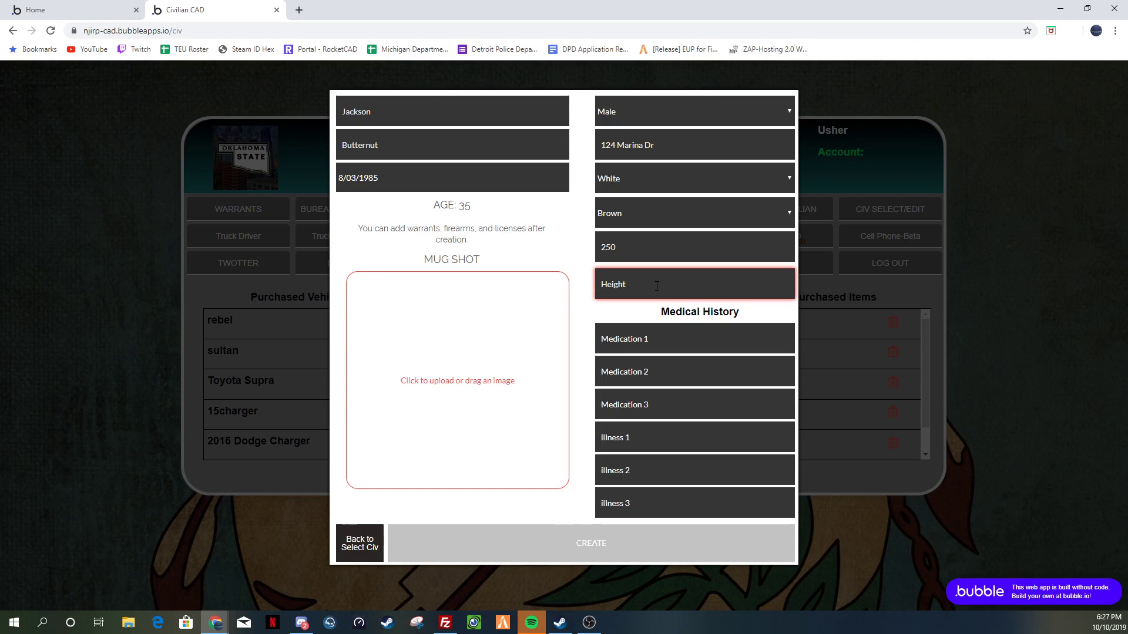
{"action": "type", "text": "69"}
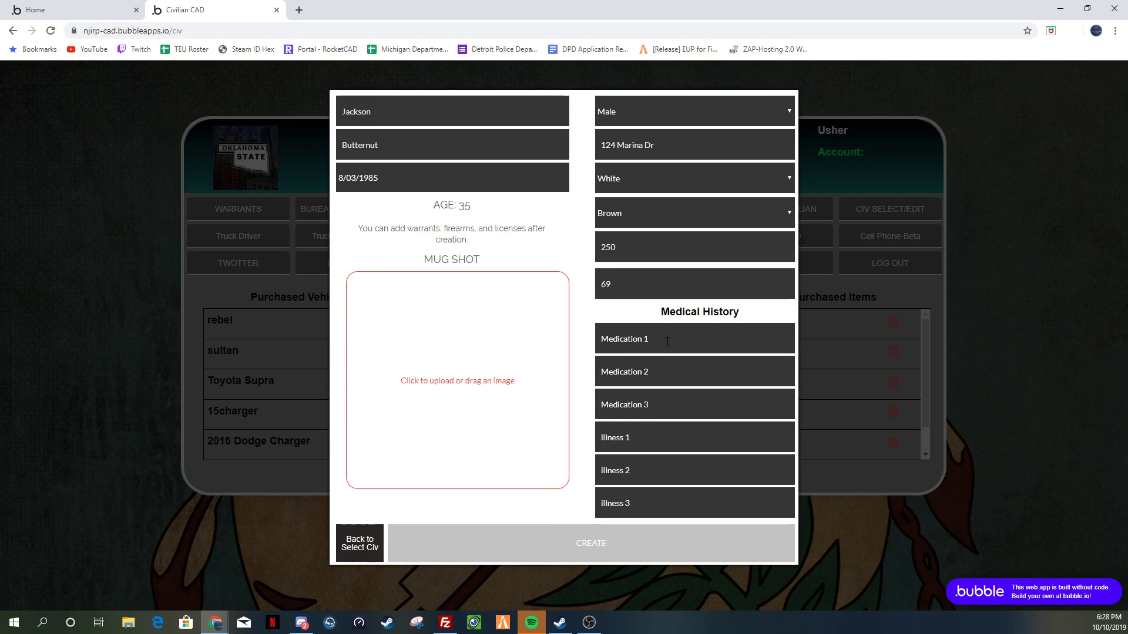
Step: Fill every medication and illness field with NA
{"action": "left_click", "coordinate": [667, 341]}
{"action": "type", "text": "NA"}
{"action": "left_click", "coordinate": [700, 367]}
{"action": "type", "text": "NA"}
{"action": "key", "text": "BackSpace"}
{"action": "key", "text": "BackSpace"}
{"action": "type", "text": "N"}
{"action": "key", "text": "BackSpace"}
{"action": "type", "text": "NA"}
{"action": "left_click", "coordinate": [677, 408]}
{"action": "type", "text": "NA"}
{"action": "left_click", "coordinate": [671, 435]}
{"action": "type", "text": "NA"}
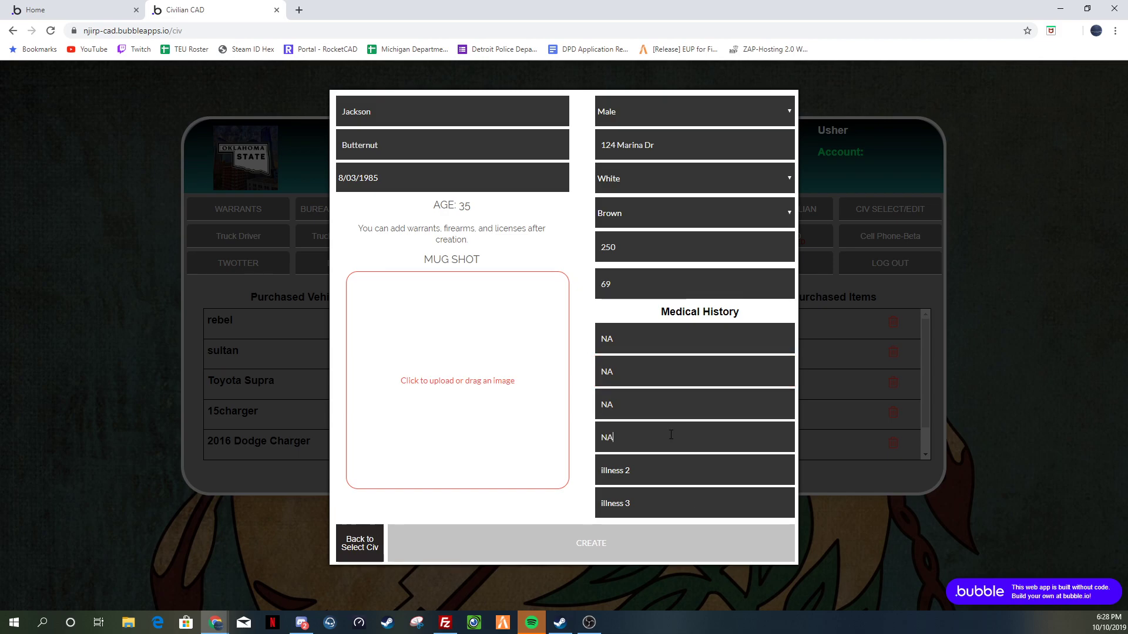
{"action": "left_click", "coordinate": [682, 470]}
{"action": "type", "text": "N"}
{"action": "type", "text": "NA"}
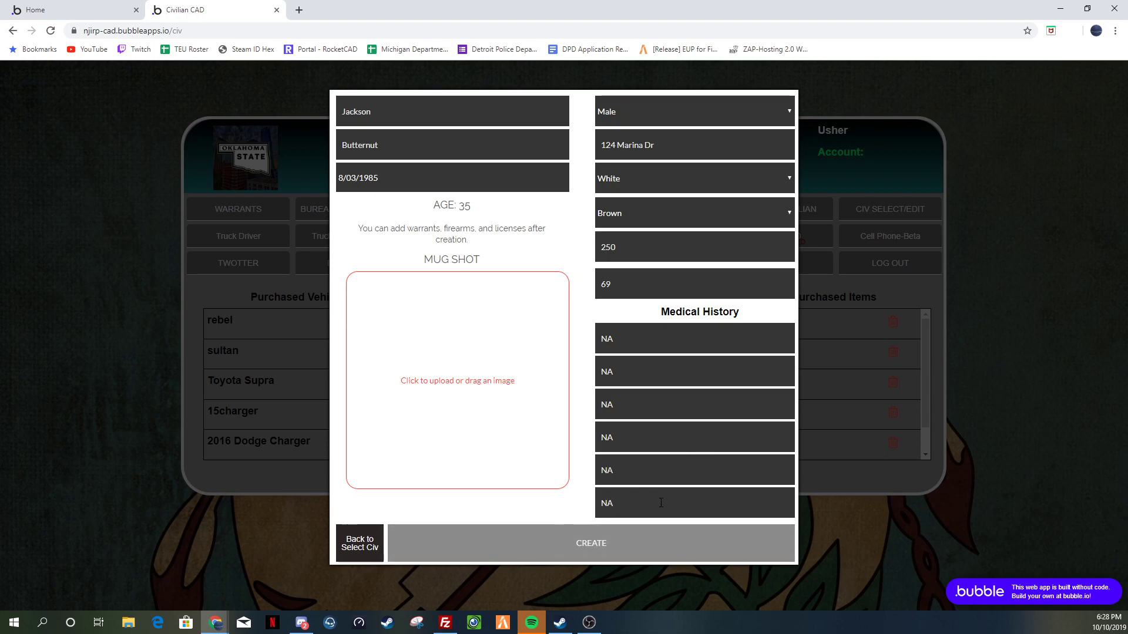
Step: Create the civilian, skip the mug shot upload, and save their details
{"action": "left_click", "coordinate": [505, 545]}
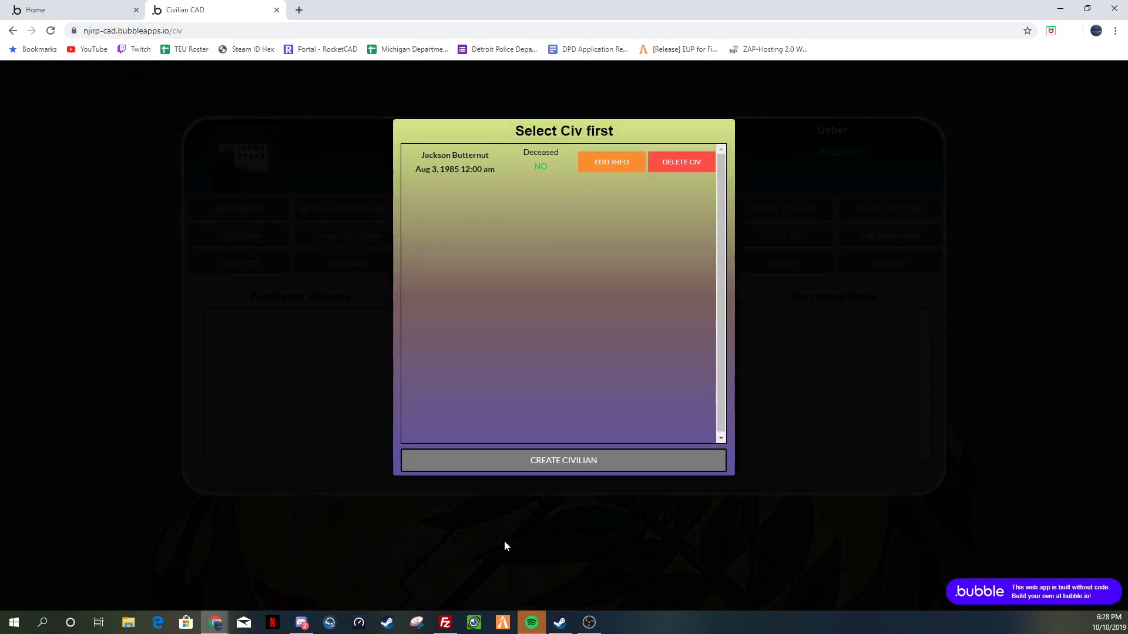
{"action": "left_click", "coordinate": [612, 167]}
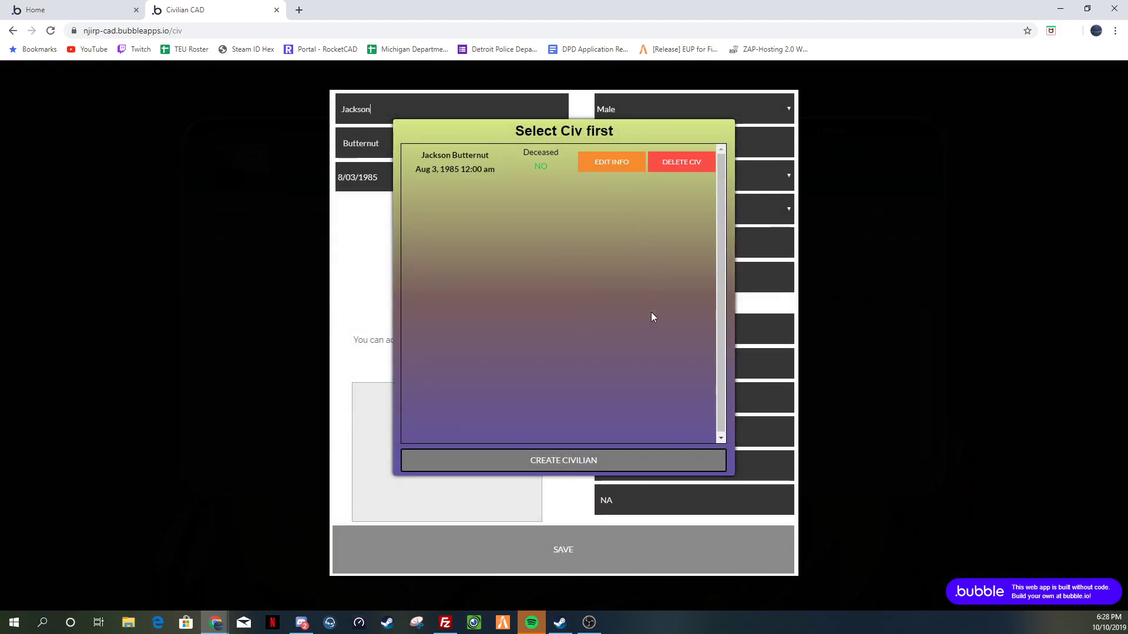
{"action": "left_click", "coordinate": [462, 491]}
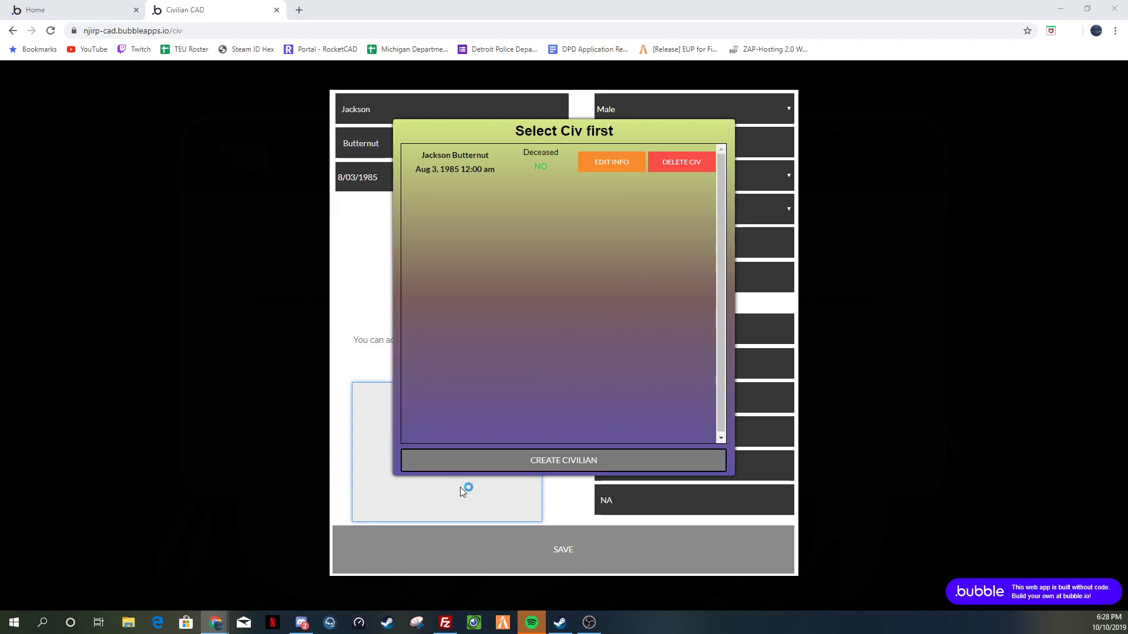
{"action": "left_click", "coordinate": [550, 9]}
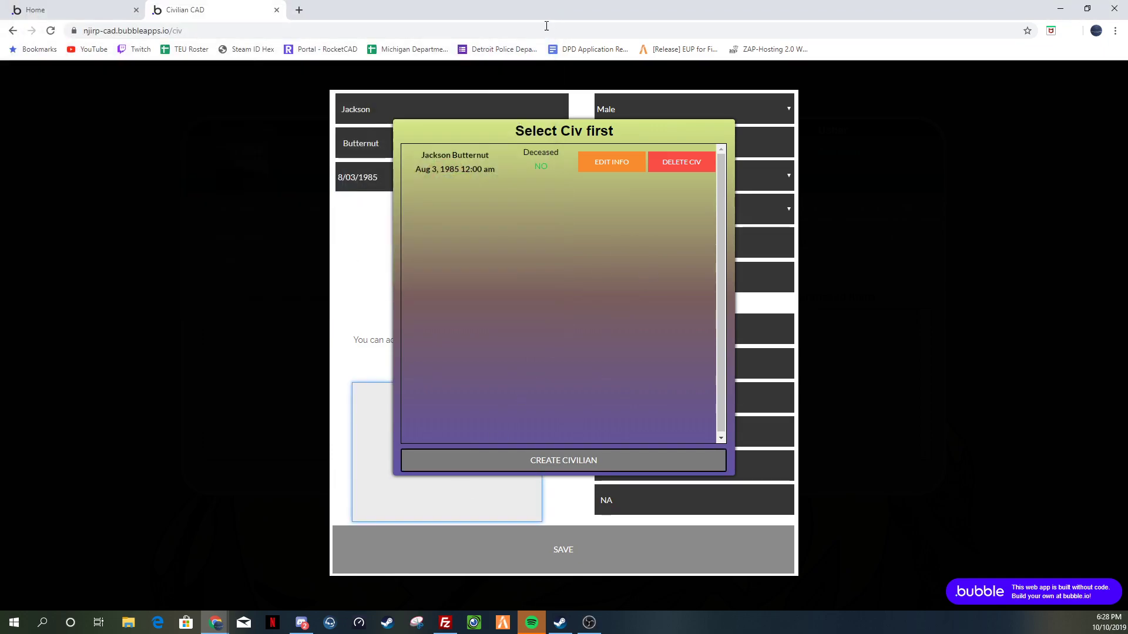
{"action": "left_click", "coordinate": [582, 105]}
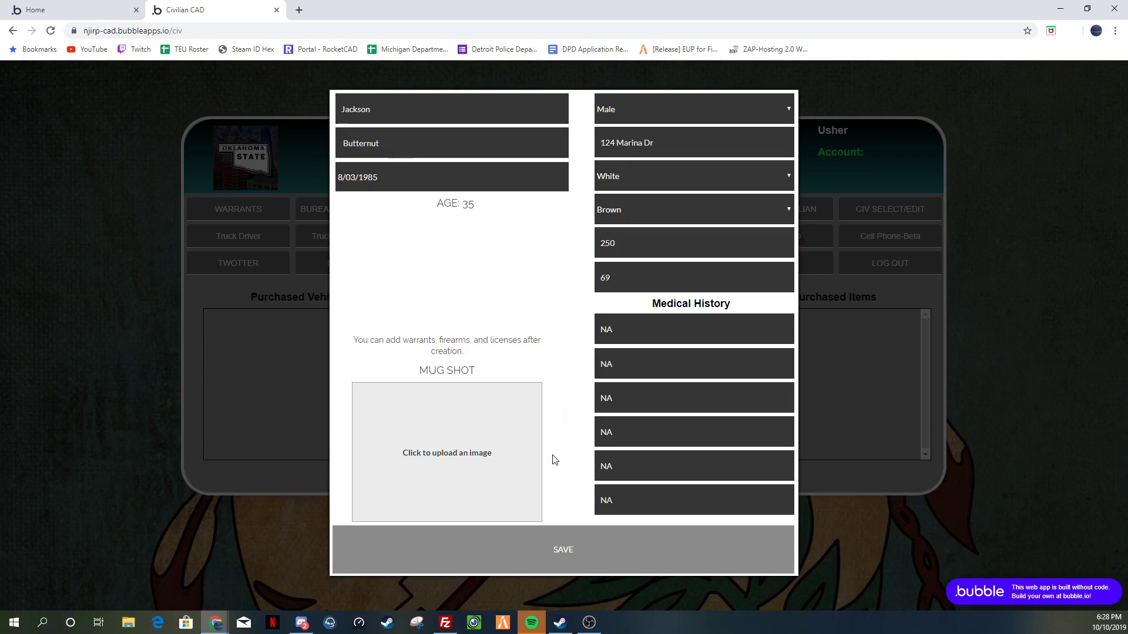
{"action": "left_click", "coordinate": [420, 551]}
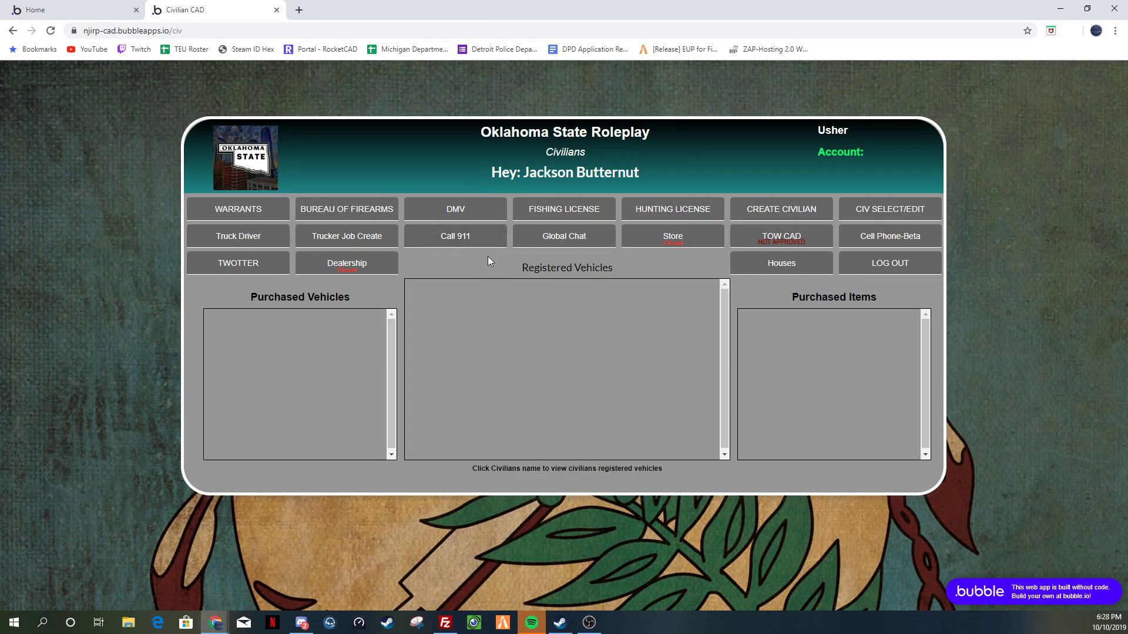
Step: Start a new arrest warrant with the reason Felony Evasion
{"action": "left_click", "coordinate": [261, 212]}
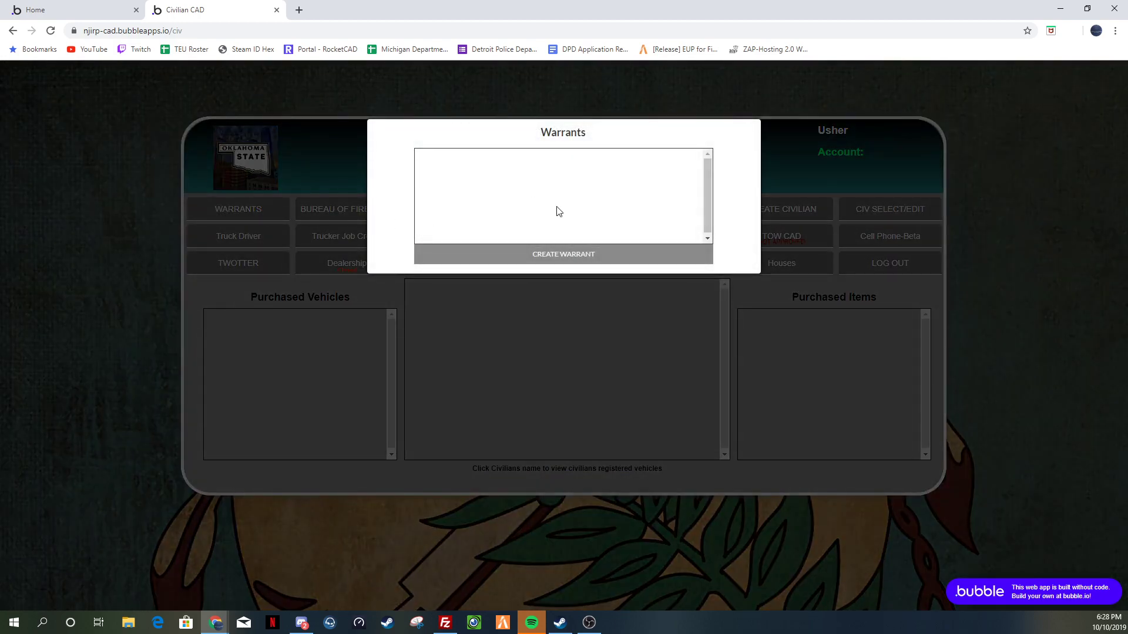
{"action": "left_click", "coordinate": [566, 255]}
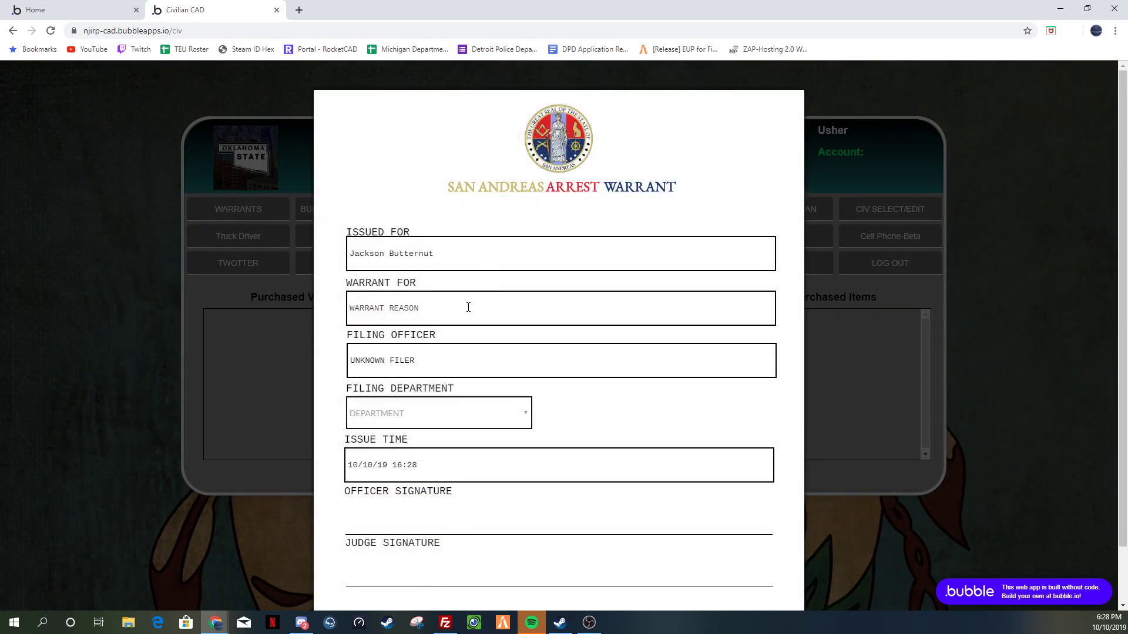
{"action": "scroll", "coordinate": [605, 473], "scroll_direction": "down", "scroll_amount": 1}
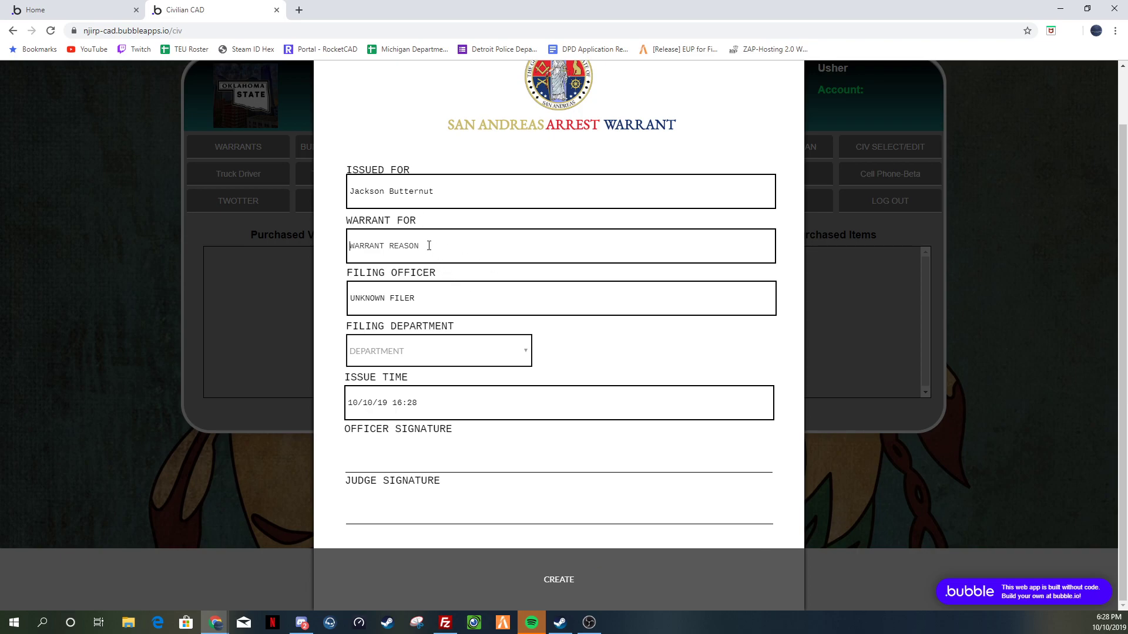
{"action": "type", "text": "fELO"}
{"action": "key", "text": "BackSpace"}
{"action": "key", "text": "BackSpace"}
{"action": "key", "text": "BackSpace"}
{"action": "key", "text": "BackSpace"}
{"action": "key", "text": "Caps_Lock"}
{"action": "type", "text": "Felony Evasion"}
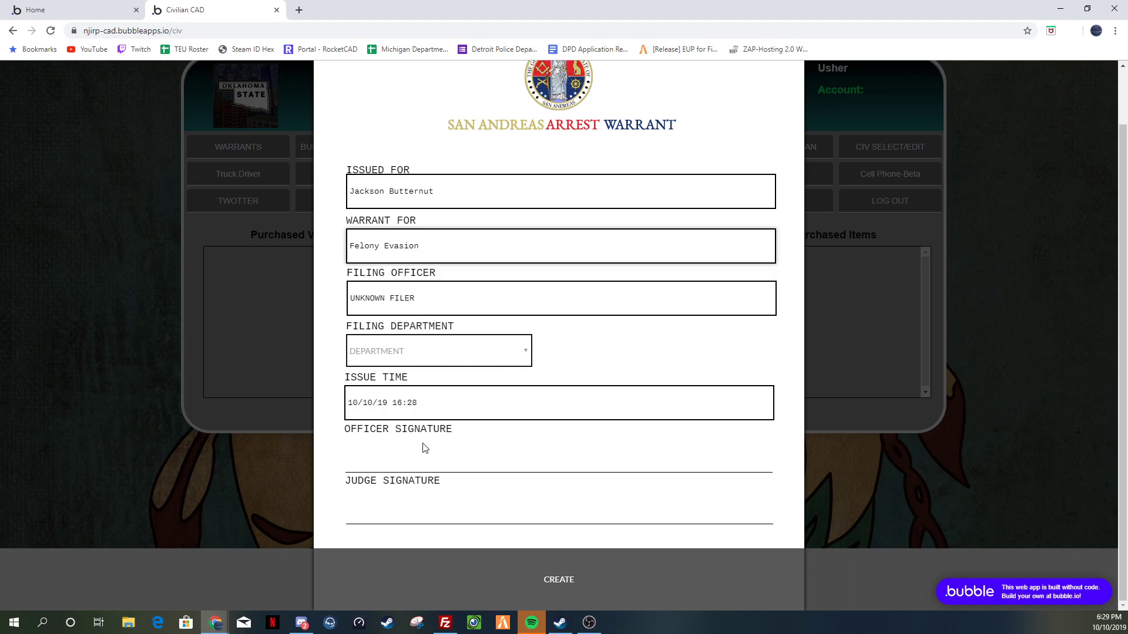
Step: Choose San Andreas Highway Patrol as filing department and submit the warrant
{"action": "left_click", "coordinate": [548, 586]}
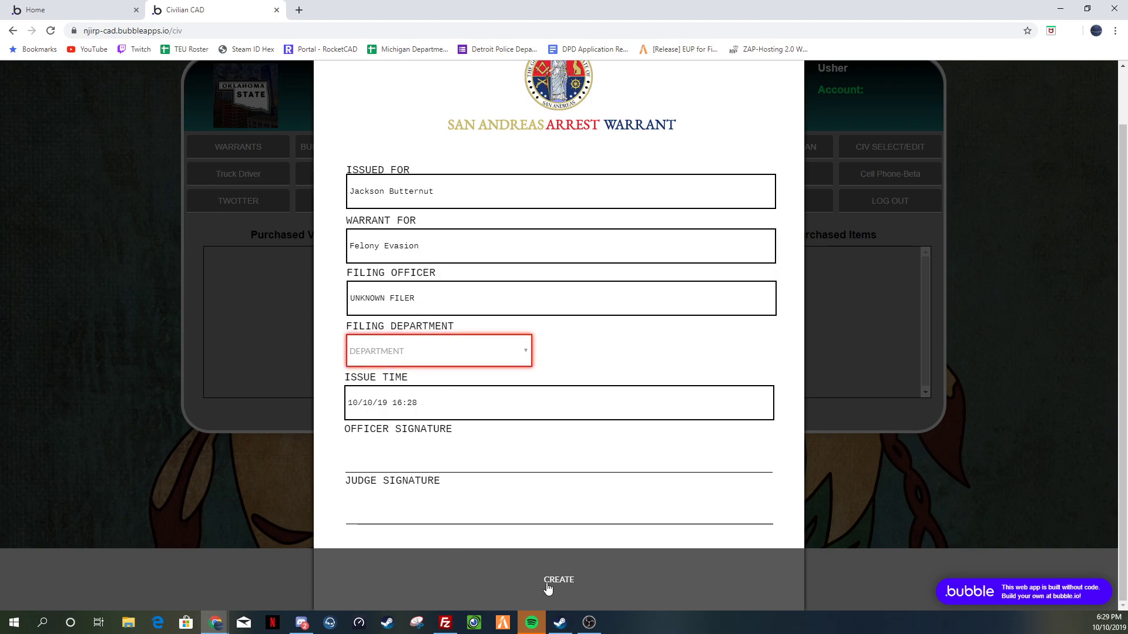
{"action": "left_click", "coordinate": [463, 355]}
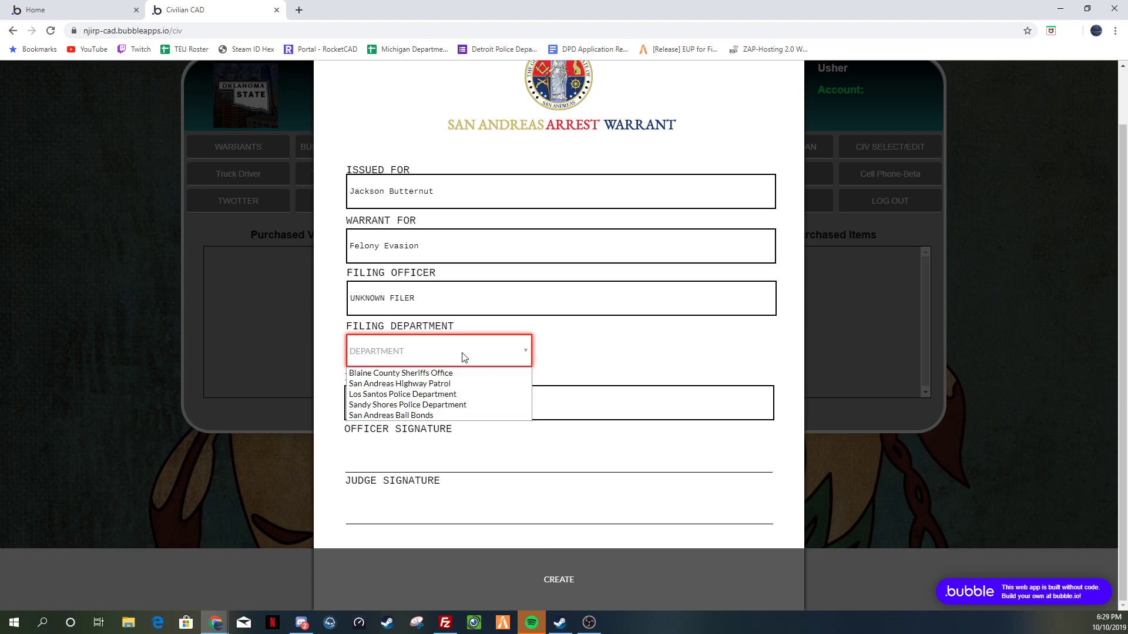
{"action": "left_click", "coordinate": [439, 384]}
{"action": "left_click", "coordinate": [540, 577]}
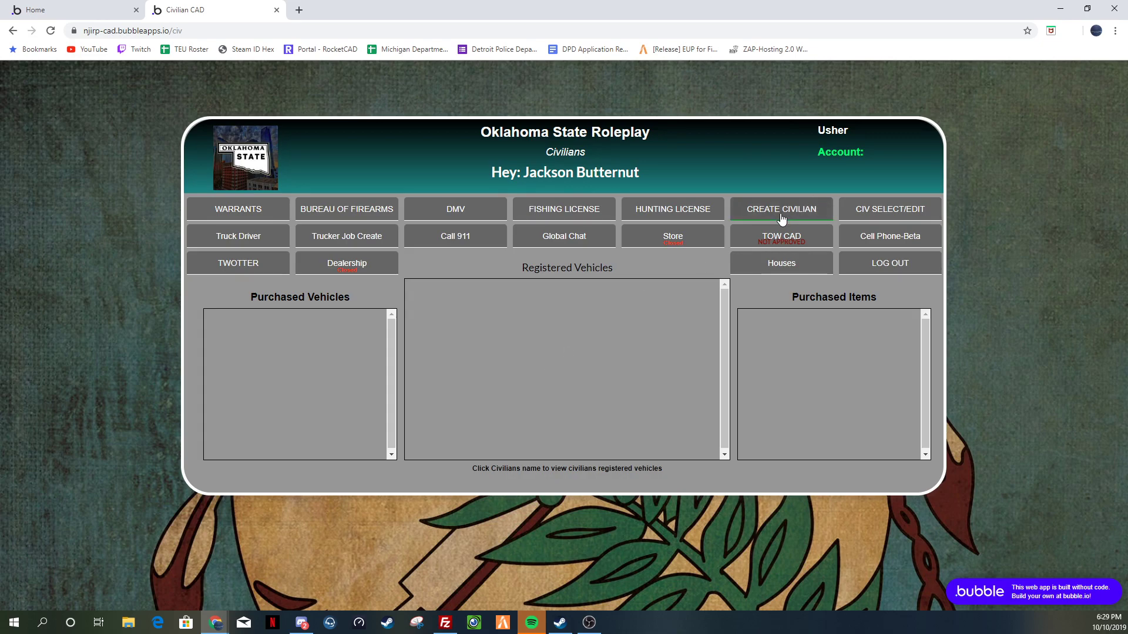
Step: Preview the Hunting License, DMV and Cell Phone panels, then visit the Trucker page
{"action": "left_click", "coordinate": [692, 211]}
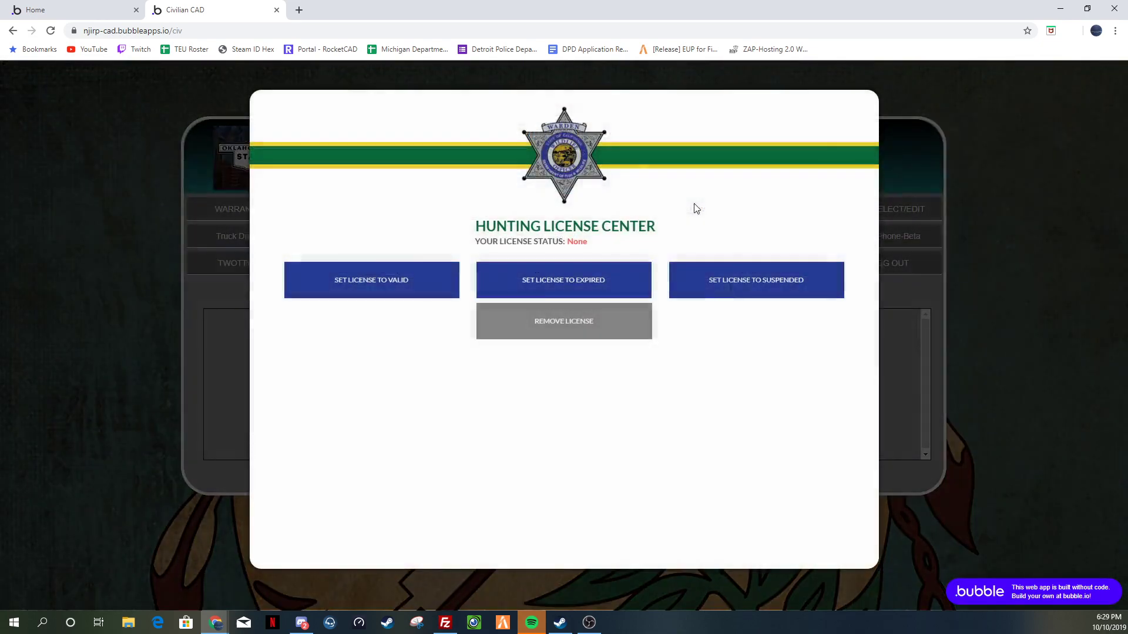
{"action": "left_click", "coordinate": [1019, 280]}
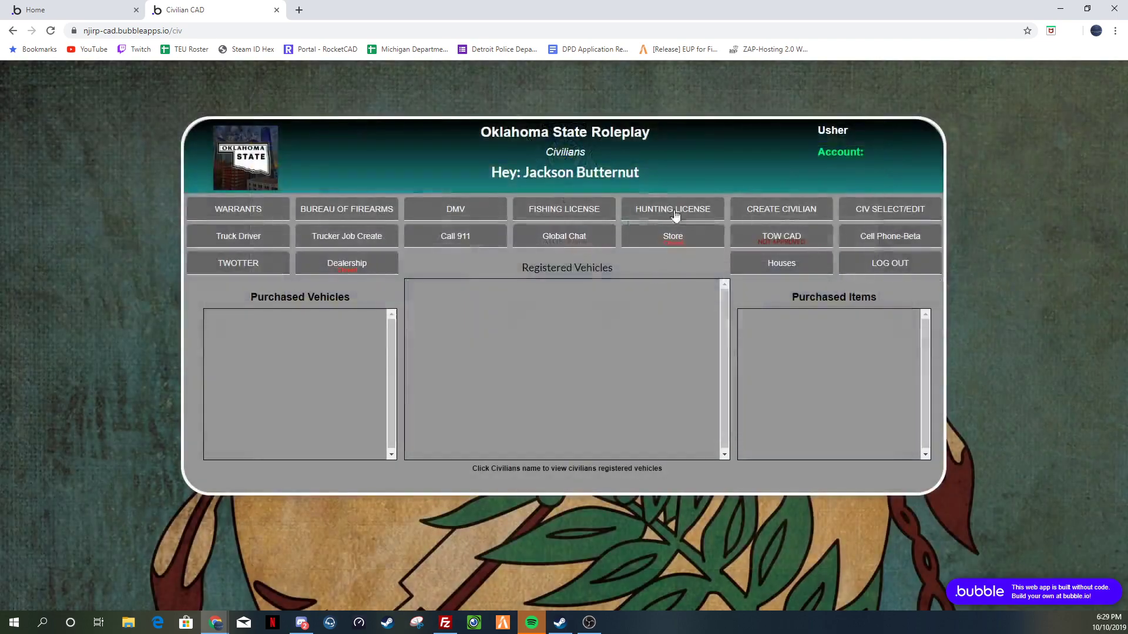
{"action": "left_click", "coordinate": [424, 217]}
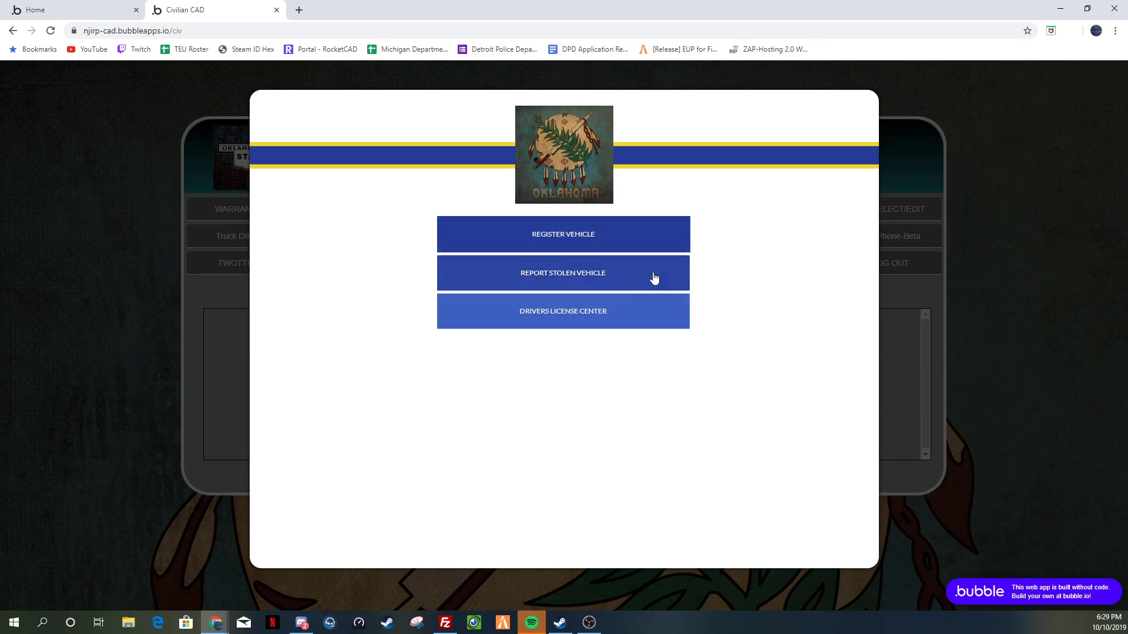
{"action": "left_click", "coordinate": [1018, 324]}
{"action": "left_click", "coordinate": [909, 244]}
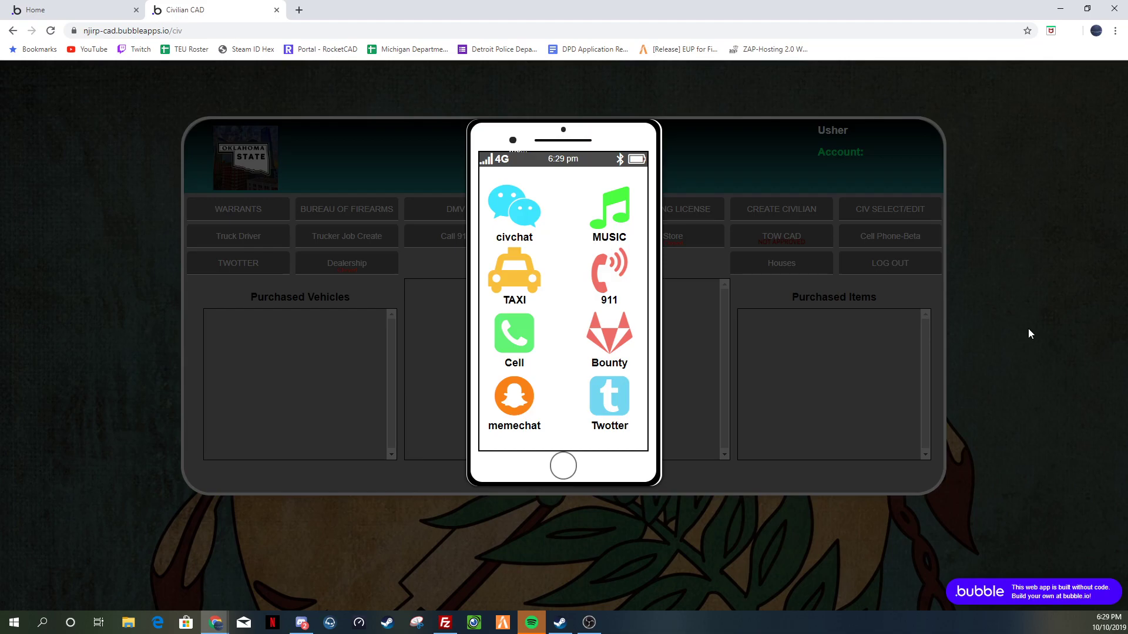
{"action": "left_click", "coordinate": [1028, 329]}
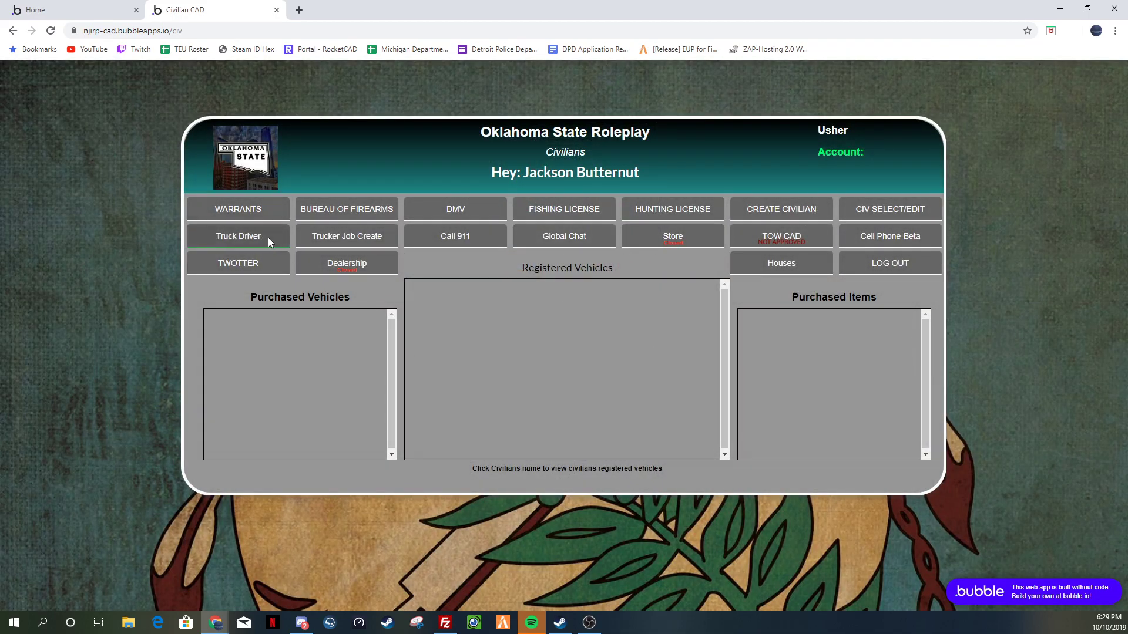
{"action": "left_click", "coordinate": [269, 243]}
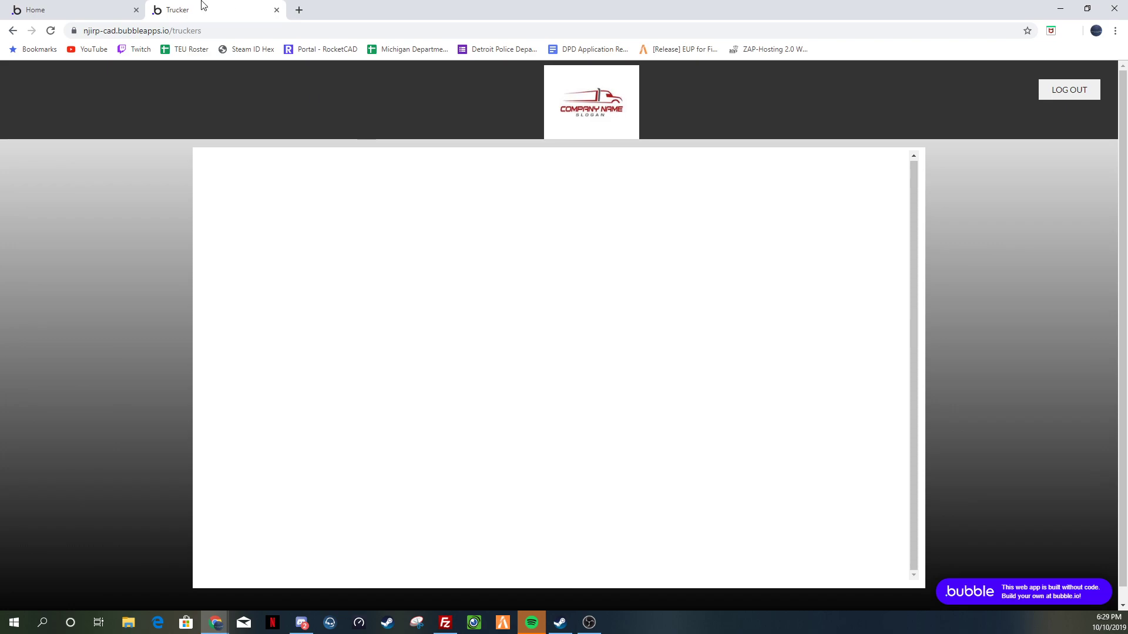
{"action": "left_click", "coordinate": [276, 11]}
Step: Dismiss the announcements panel, then view and close the My Account details
{"action": "left_click", "coordinate": [563, 163]}
{"action": "left_click", "coordinate": [378, 180]}
{"action": "left_click", "coordinate": [359, 227]}
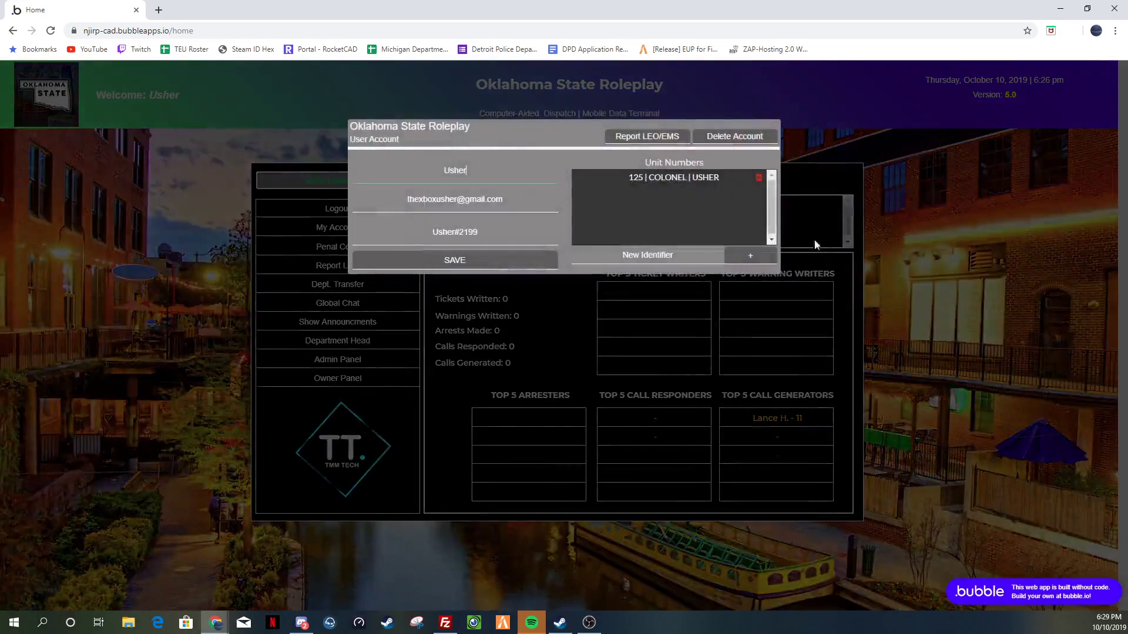
{"action": "left_click", "coordinate": [488, 363]}
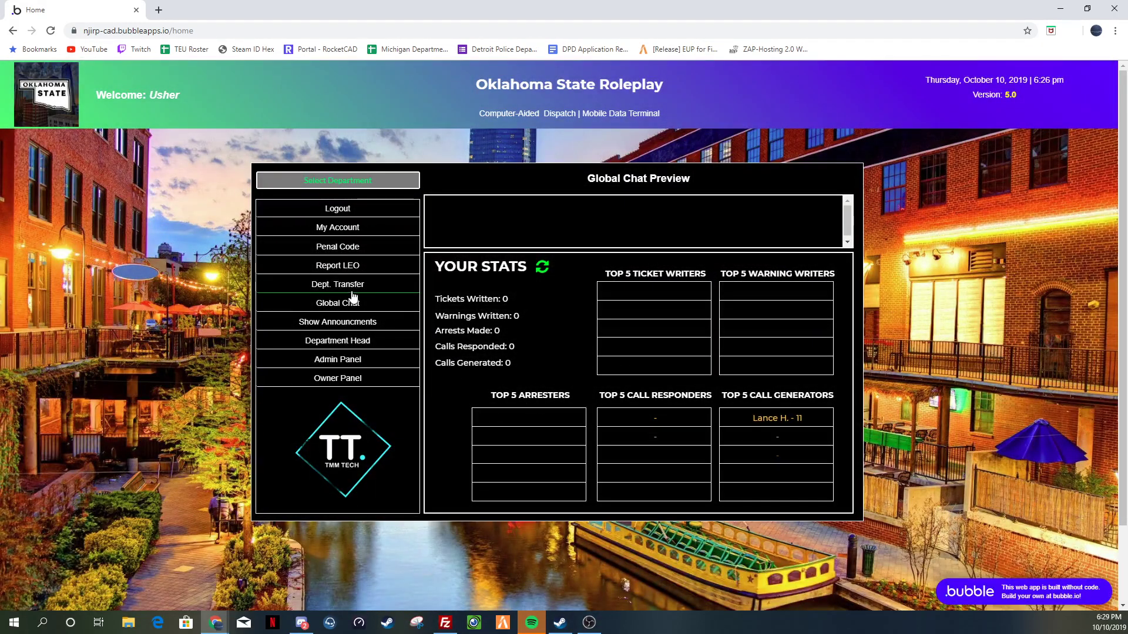